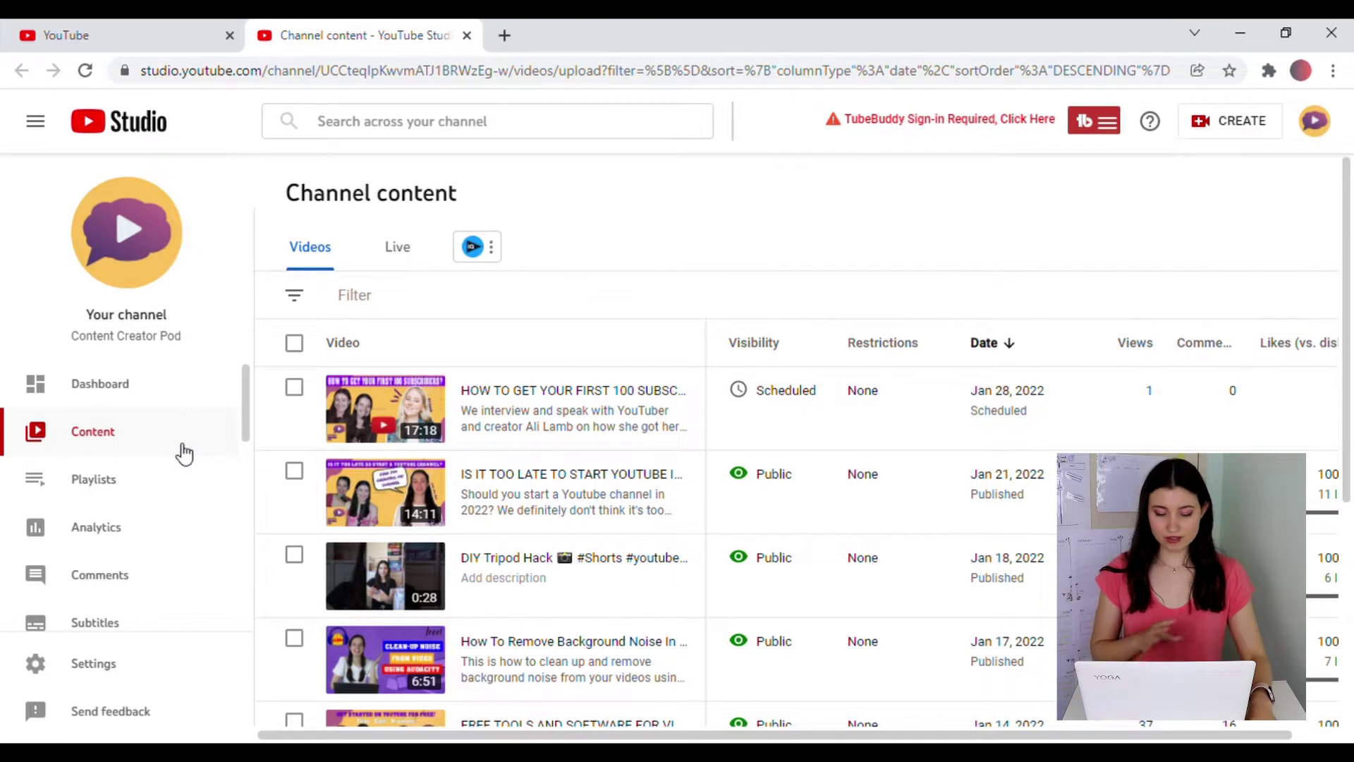
Open the 'first 100 subscribers' video's details, then go to its Subtitles page.
left_click(398, 409)
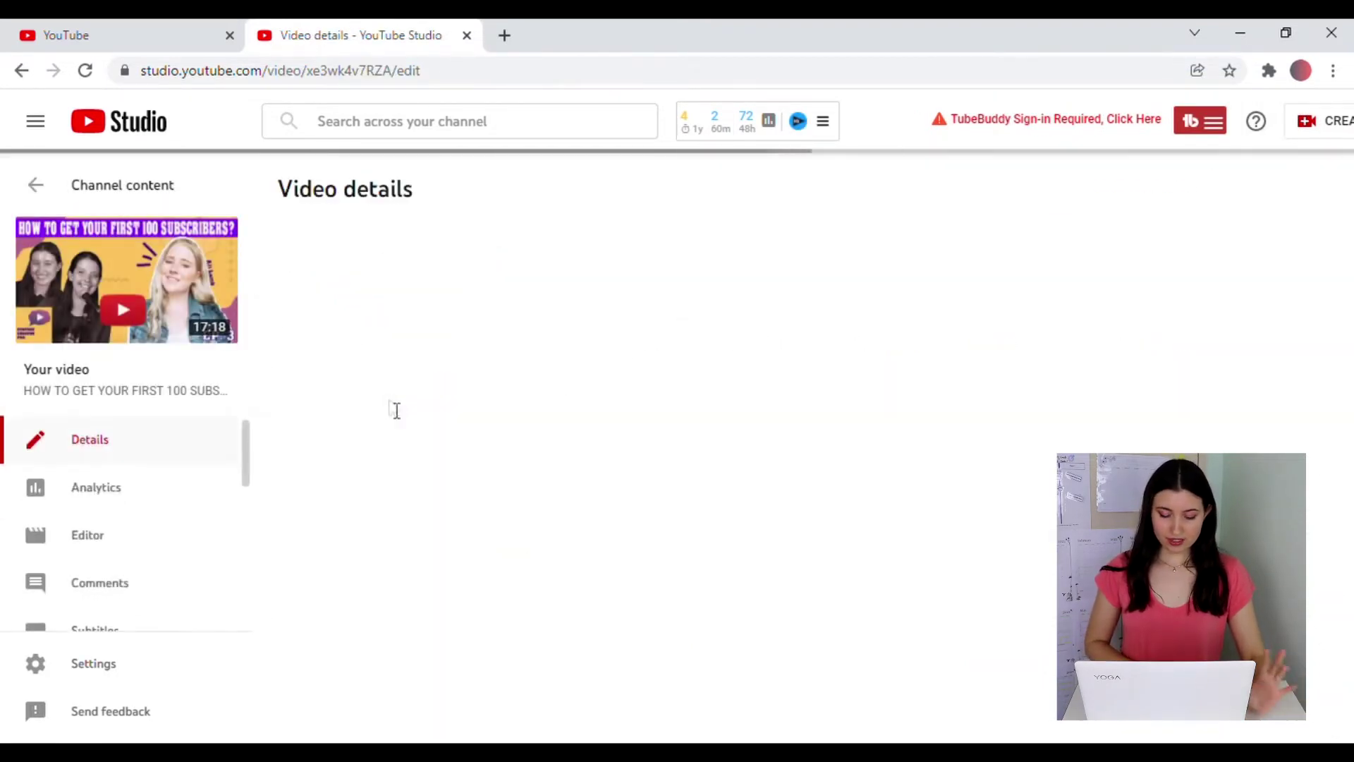
scroll(205, 557, "down", 3)
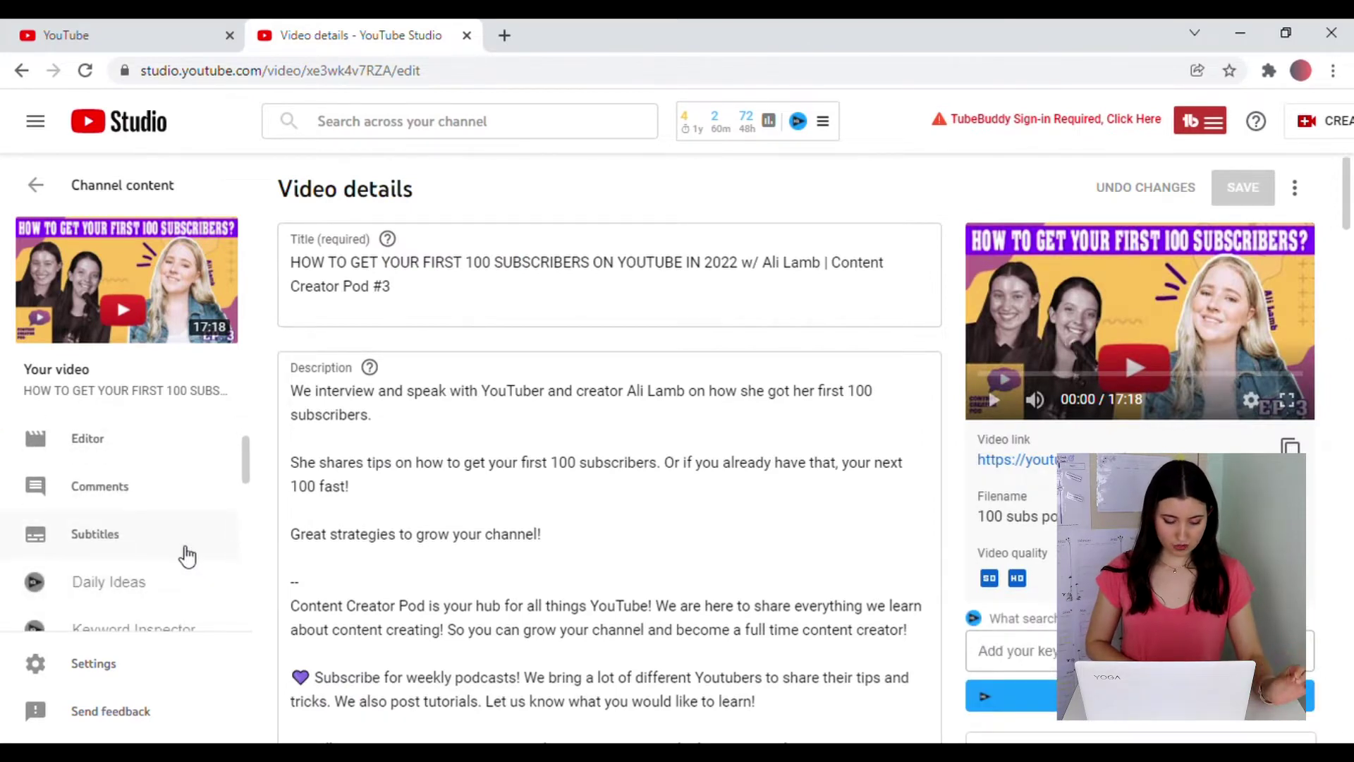
left_click(187, 555)
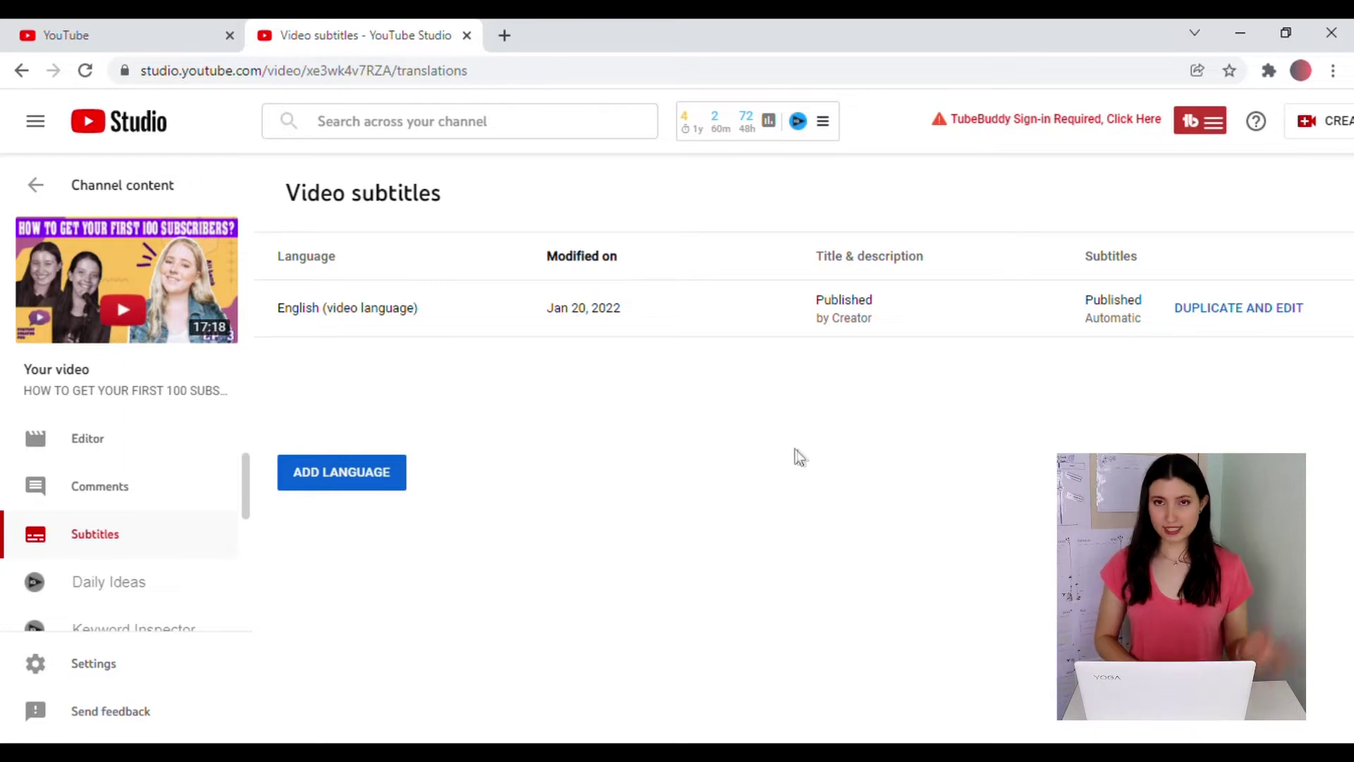
left_click(1234, 310)
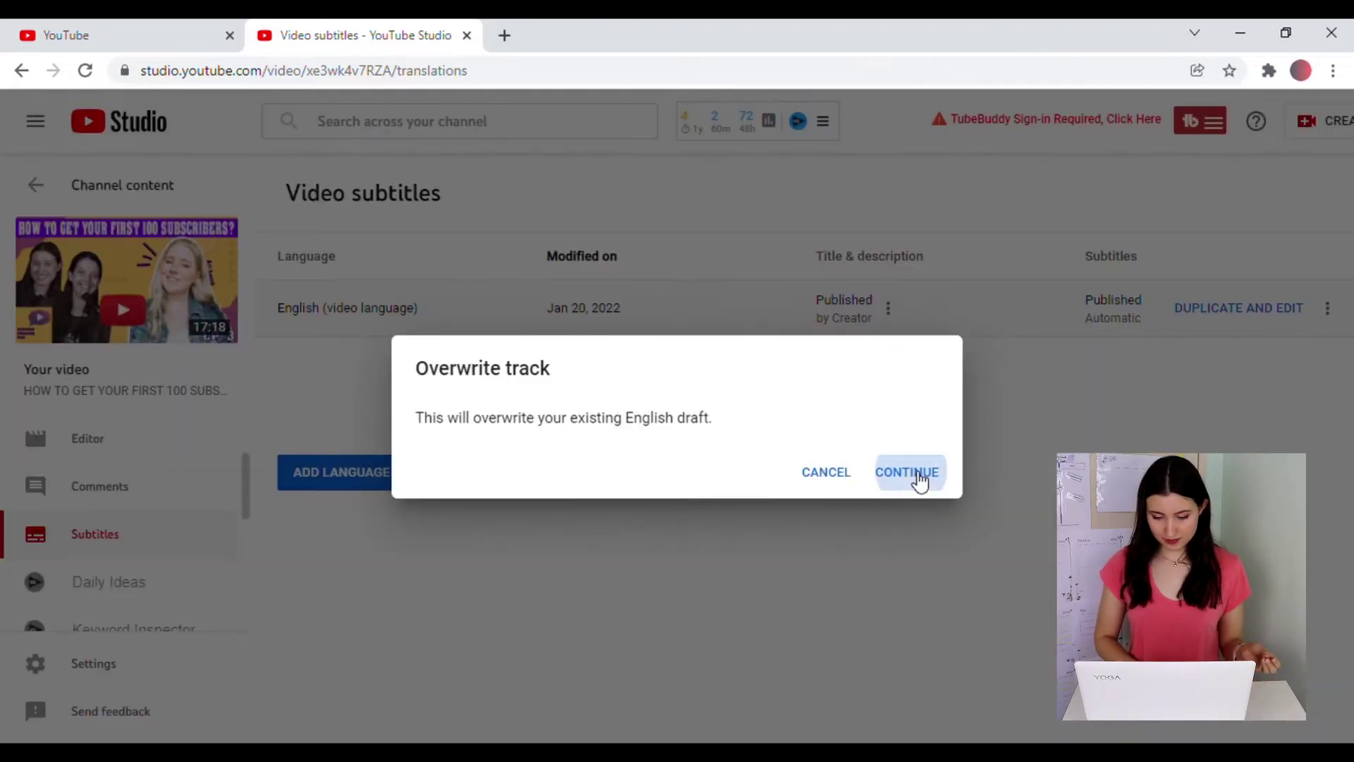
left_click(914, 473)
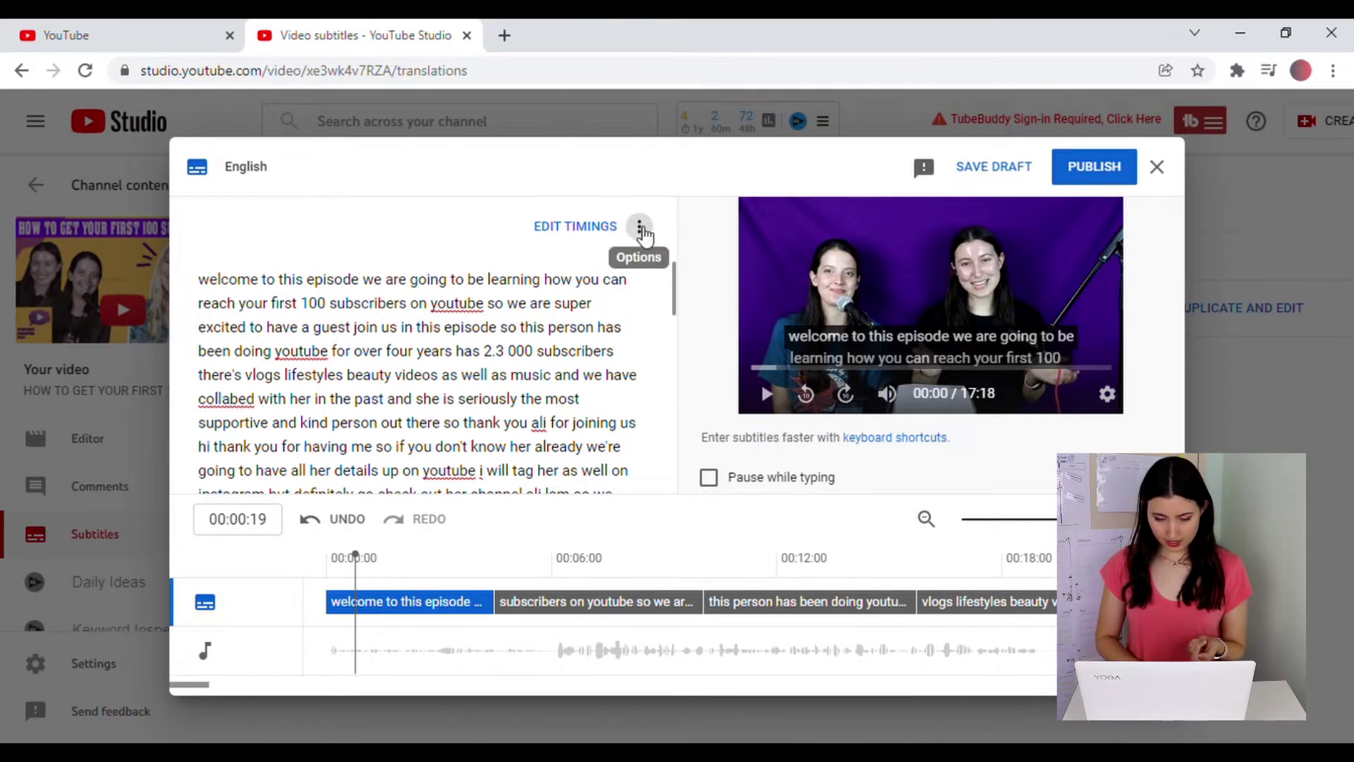
left_click(639, 226)
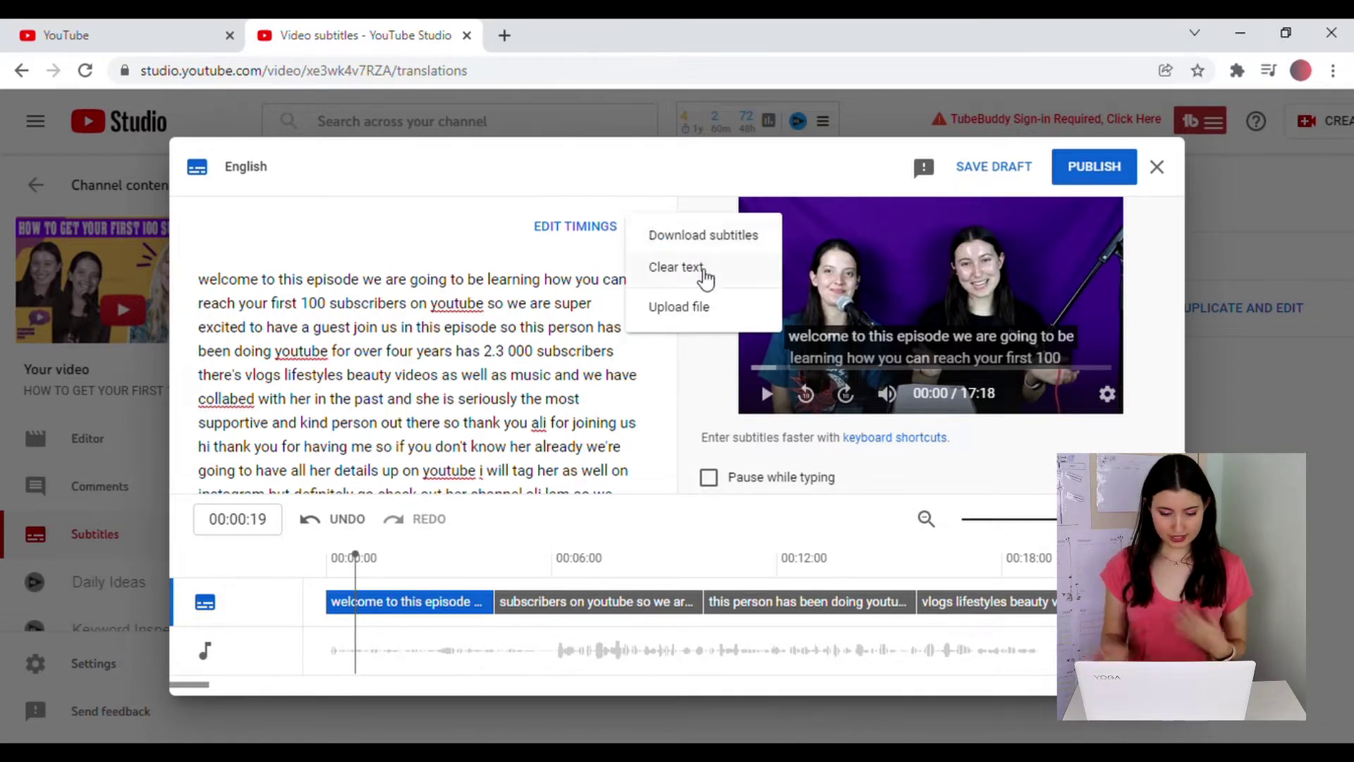
left_click(705, 275)
left_click(324, 328)
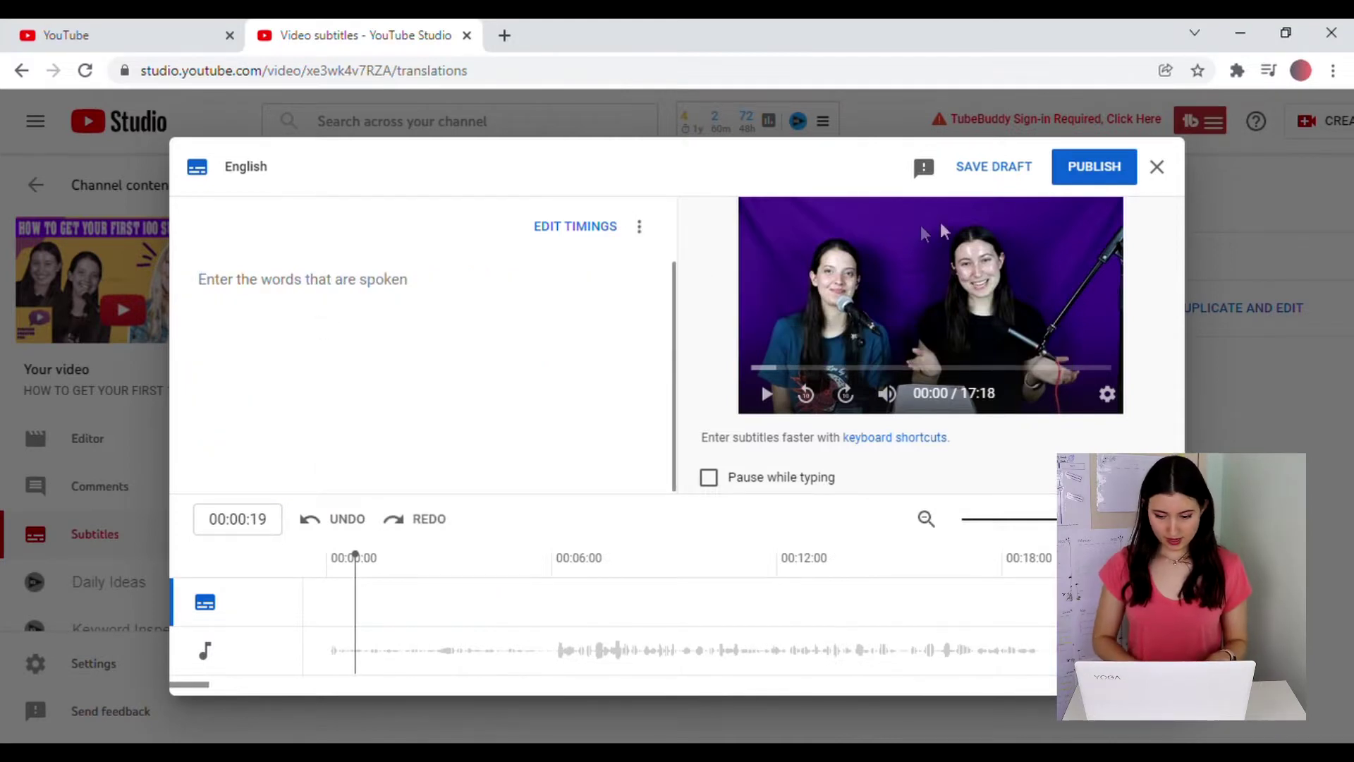
left_click(1157, 166)
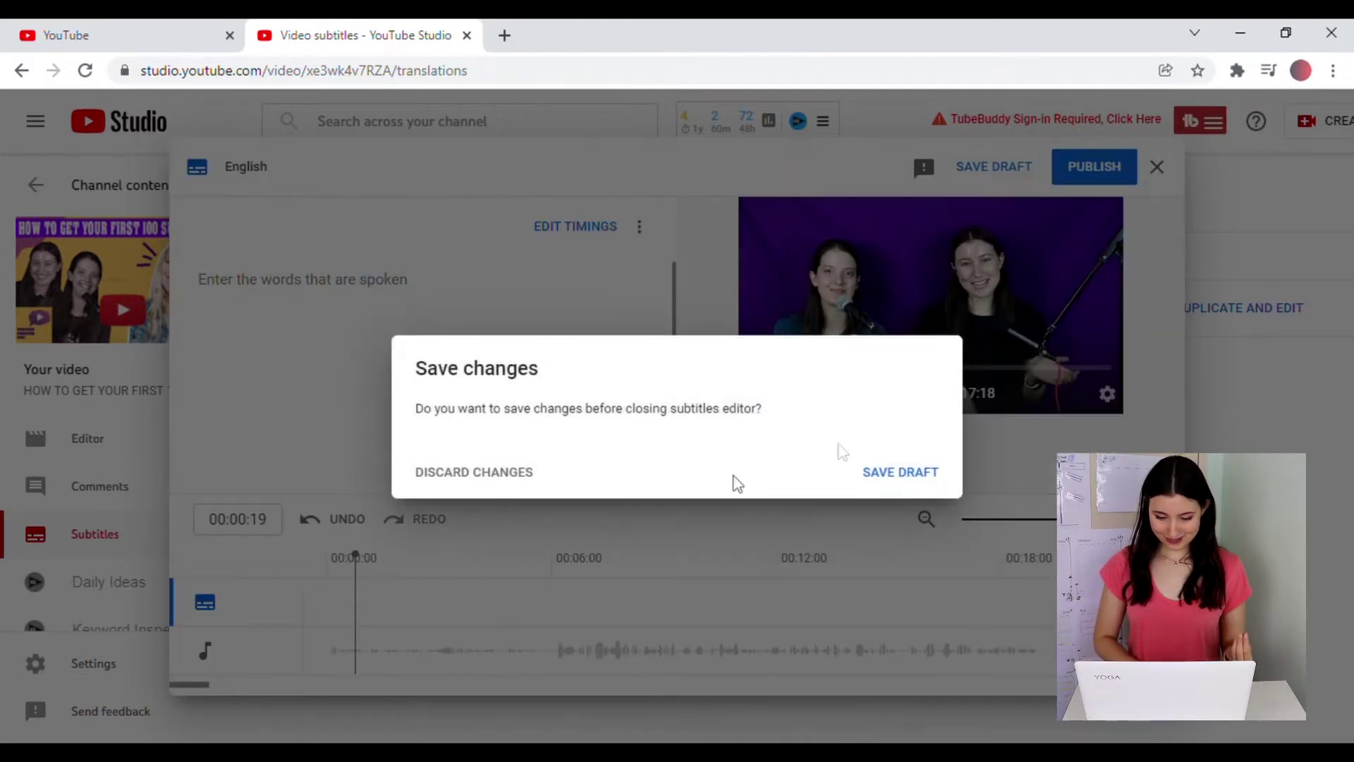
left_click(497, 472)
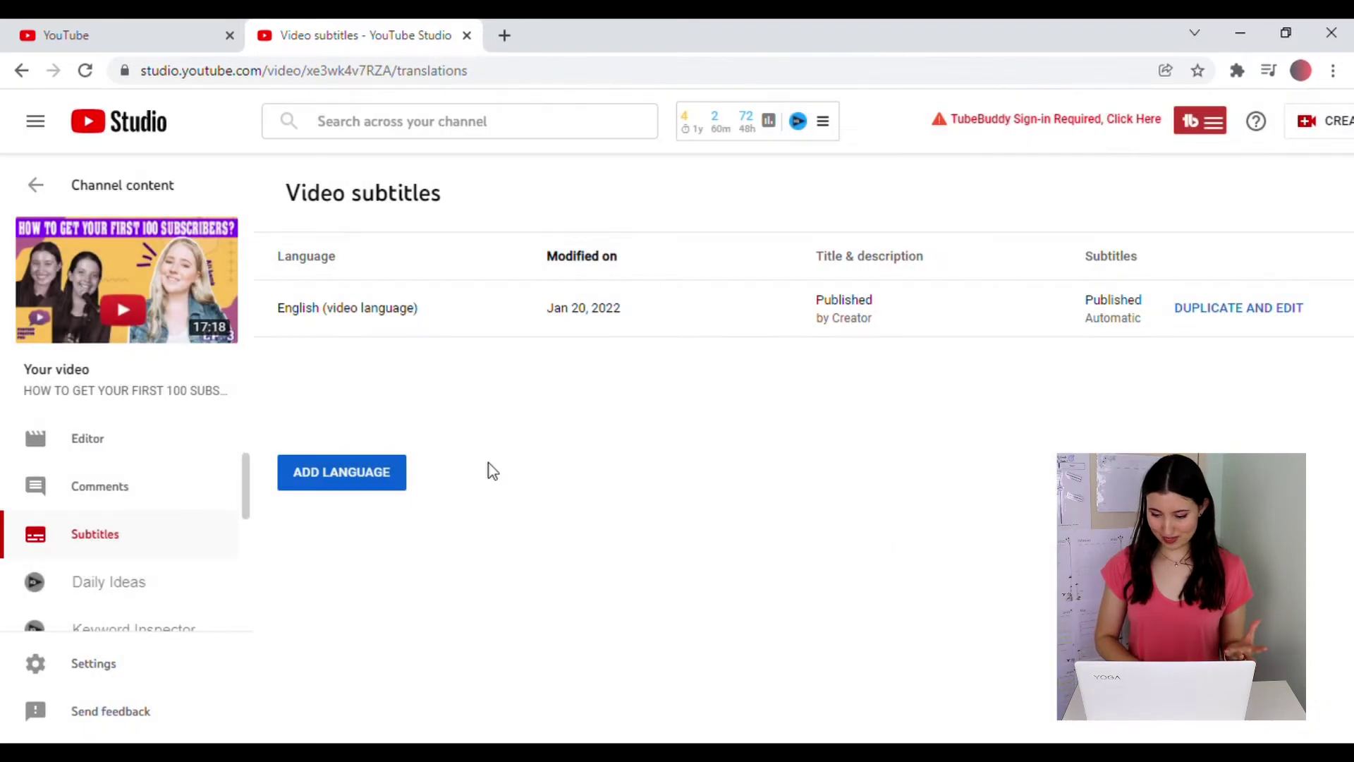
left_click(1241, 310)
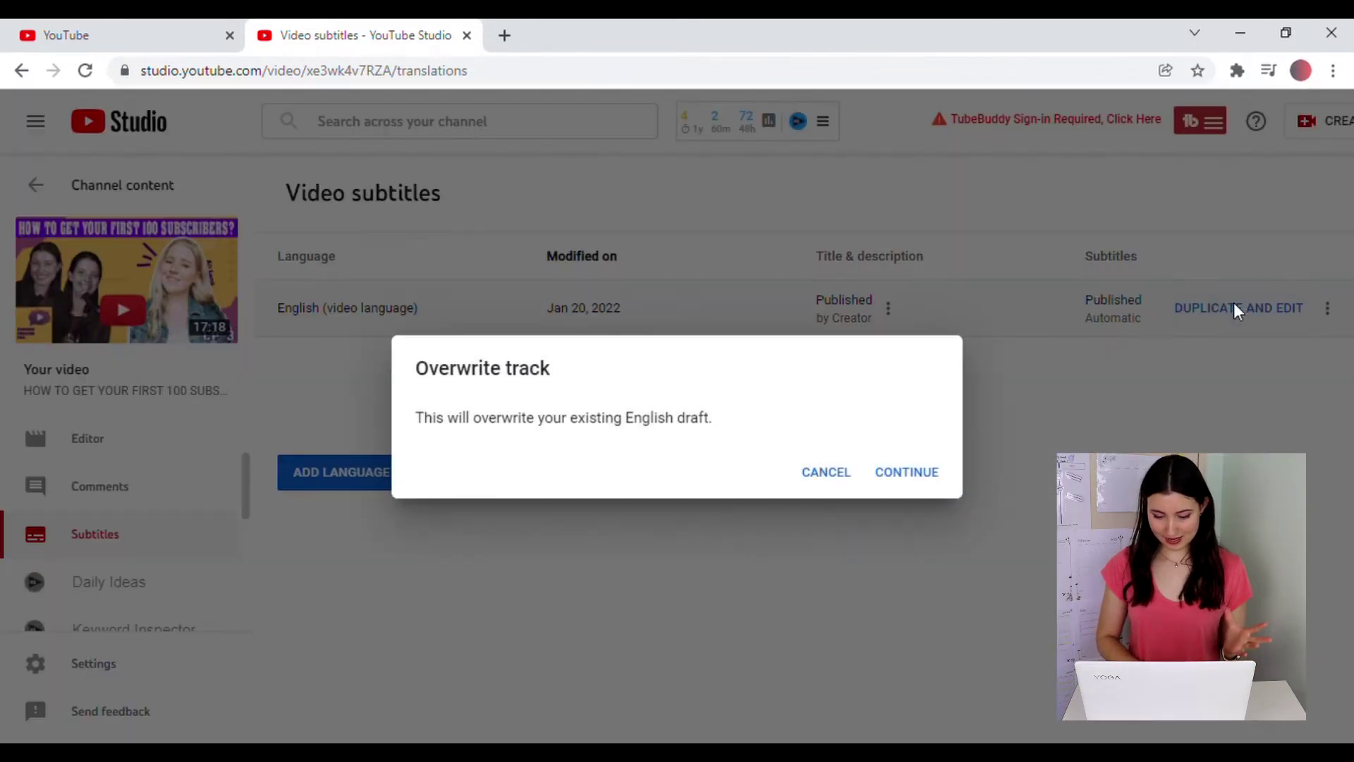
Confirm overwriting the English draft, then change 'welcome' to 'Welcome' and 'outube' to 'YouTube' in the transcript.
left_click(905, 472)
scroll(593, 296, "down", 10)
scroll(593, 296, "up", 10)
type("W")
key("Delete")
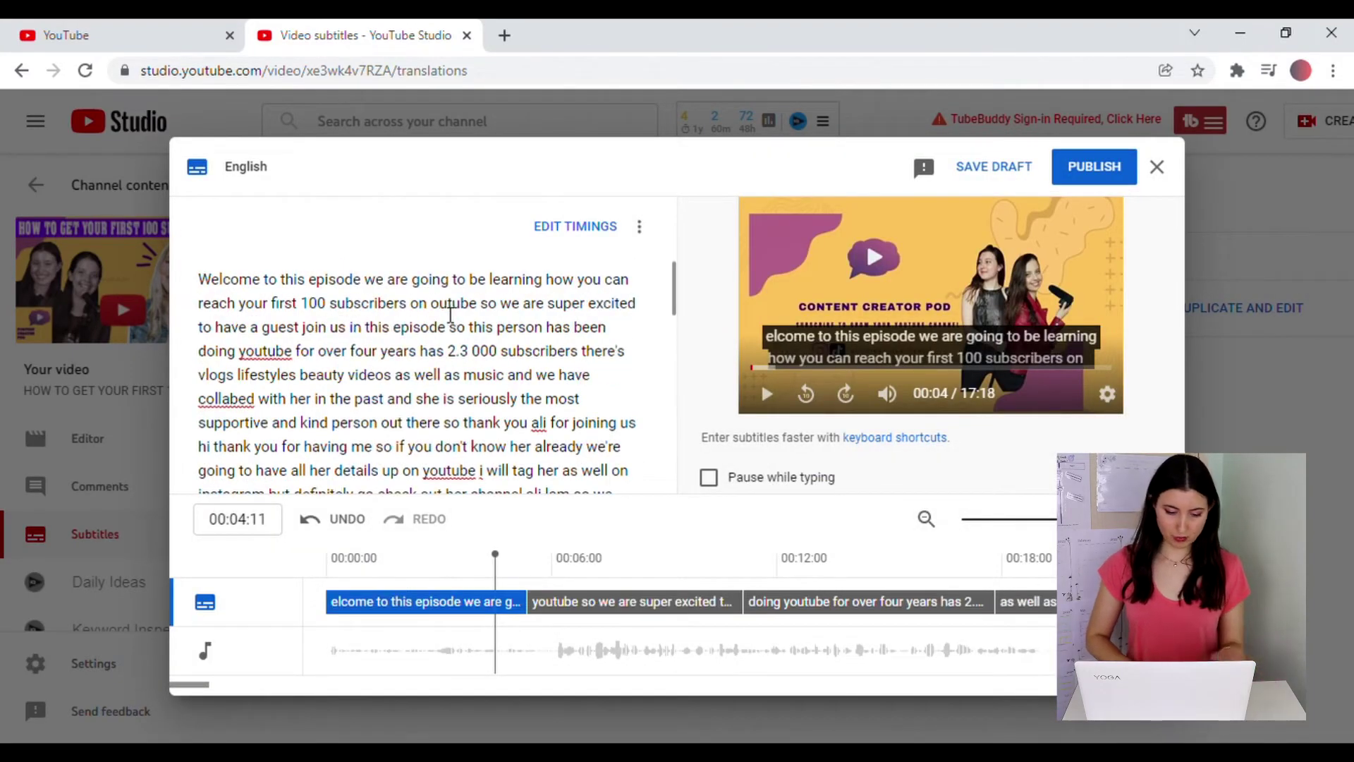
type("Y")
key("Delete")
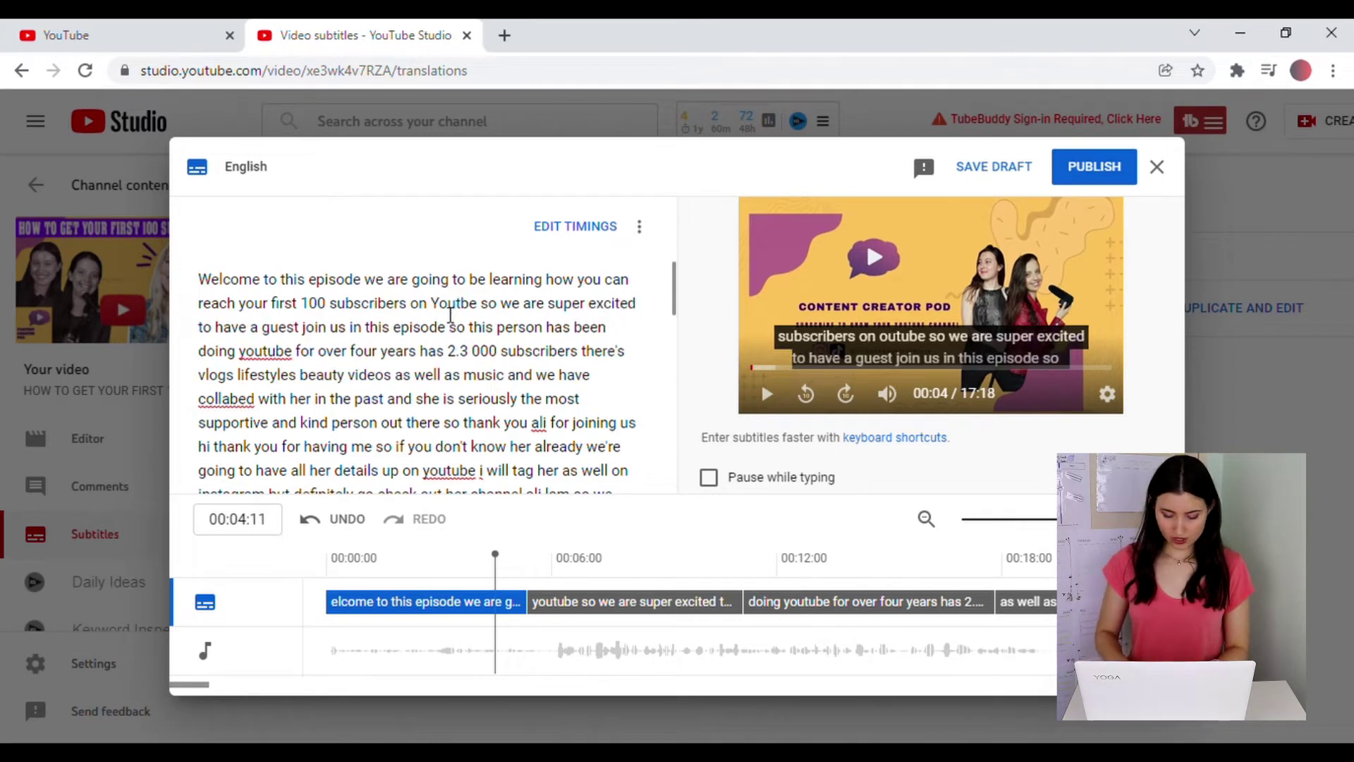
type("T")
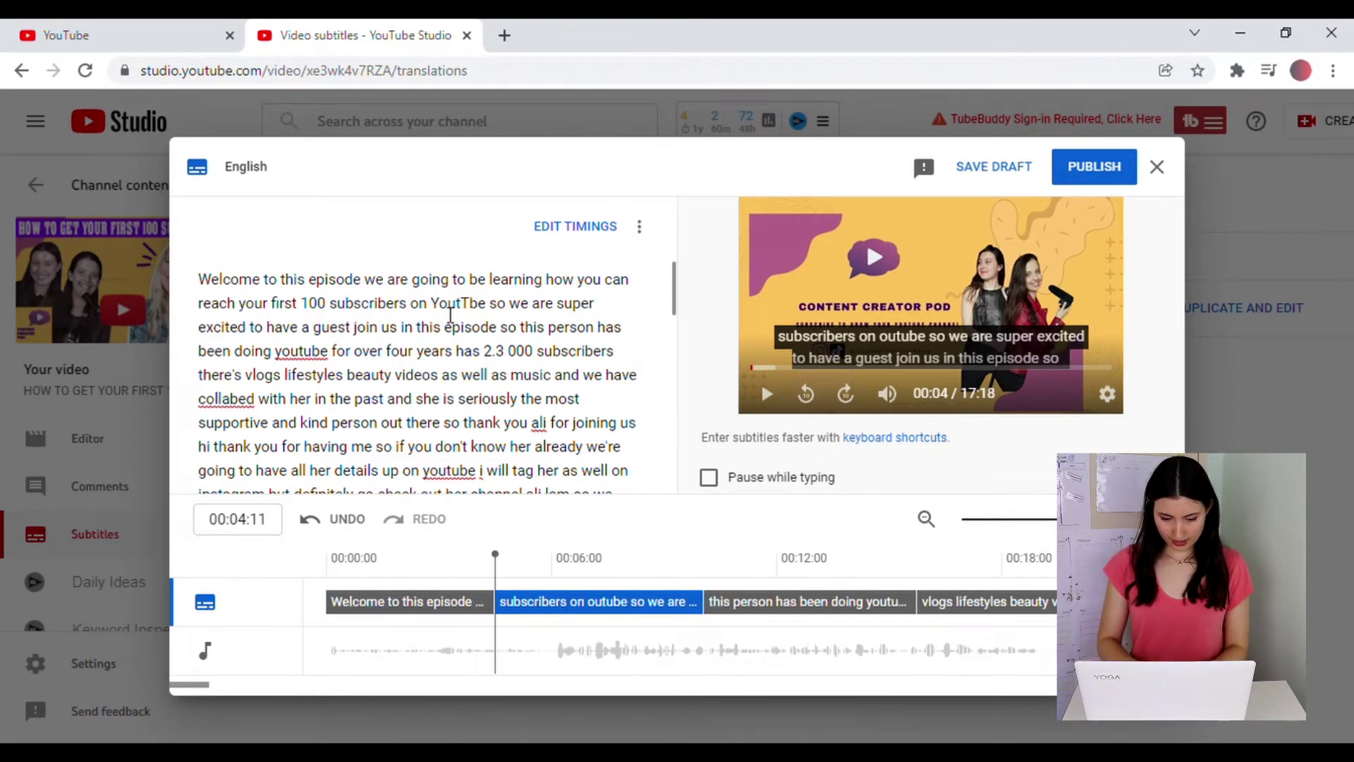
key("BackSpace")
key("BackSpace")
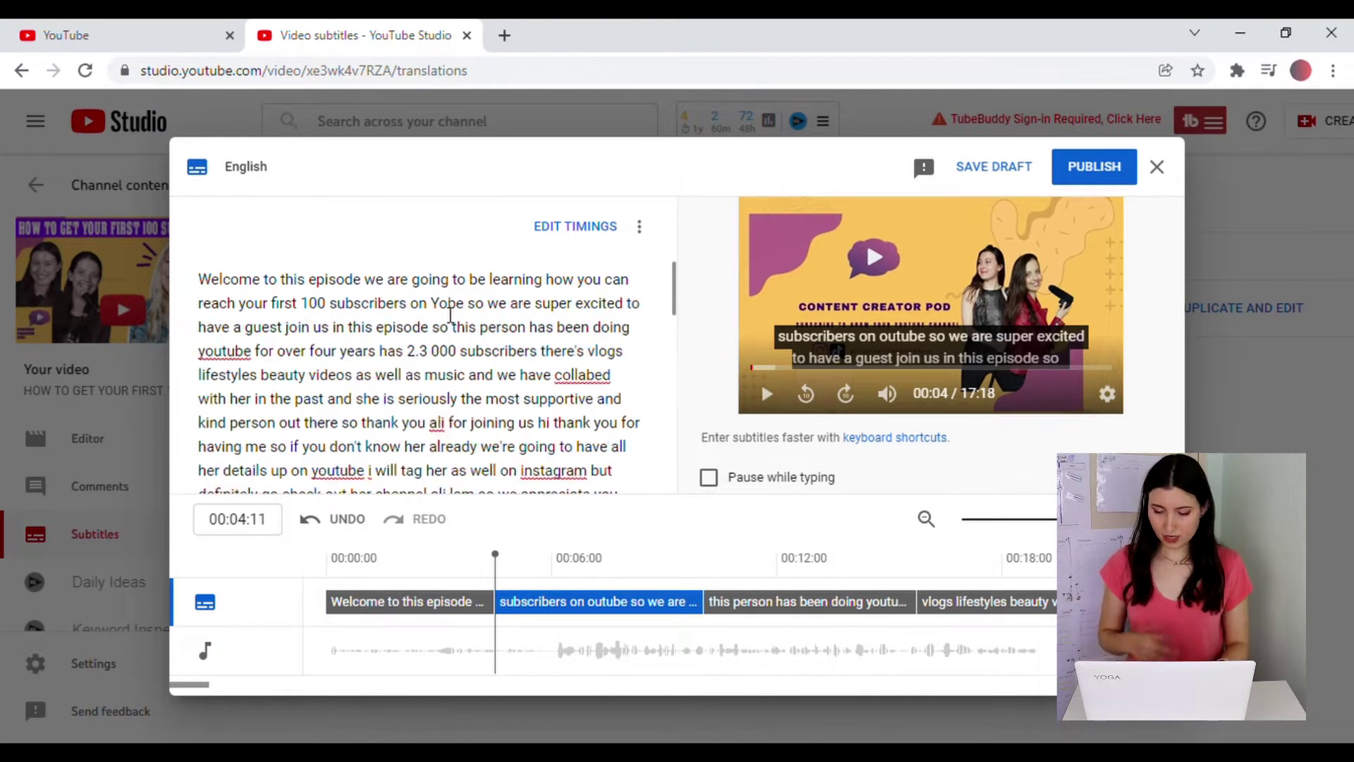
type("Tu")
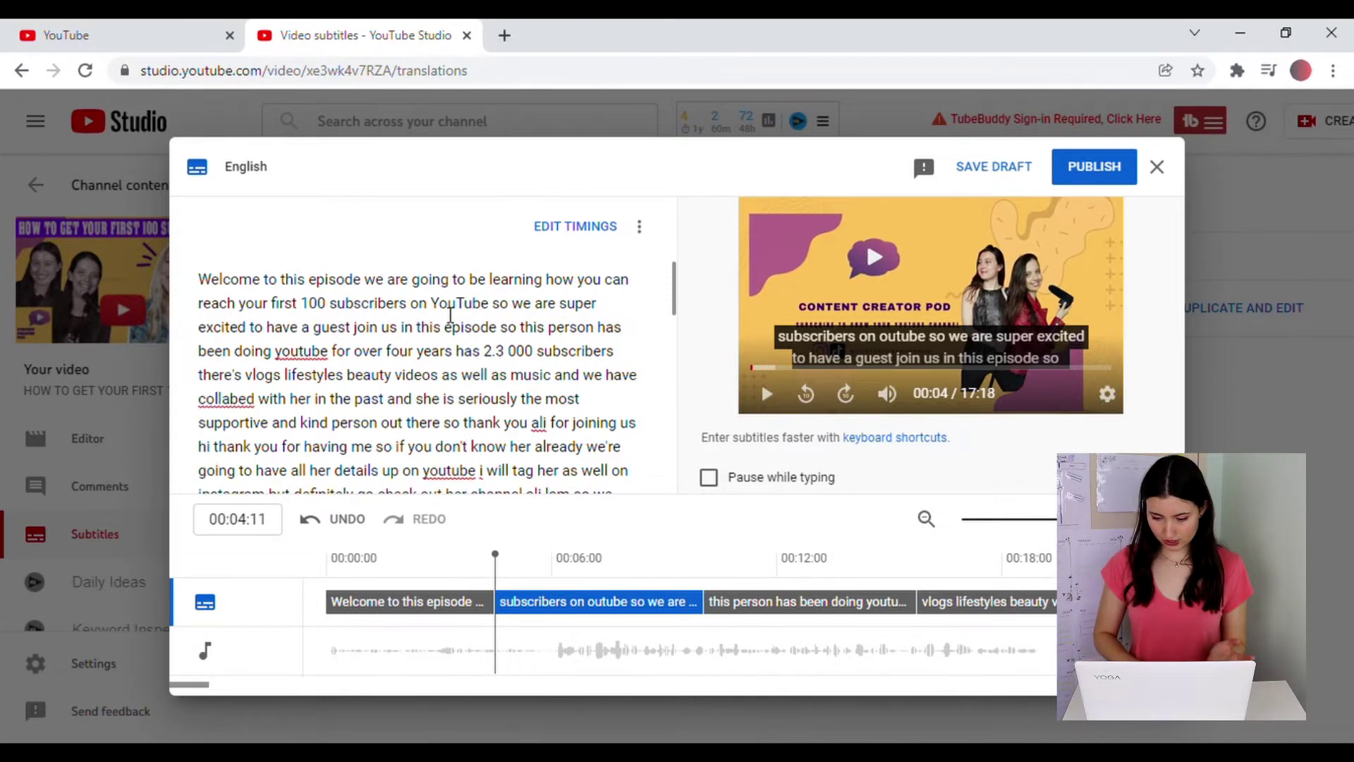
left_click(623, 550)
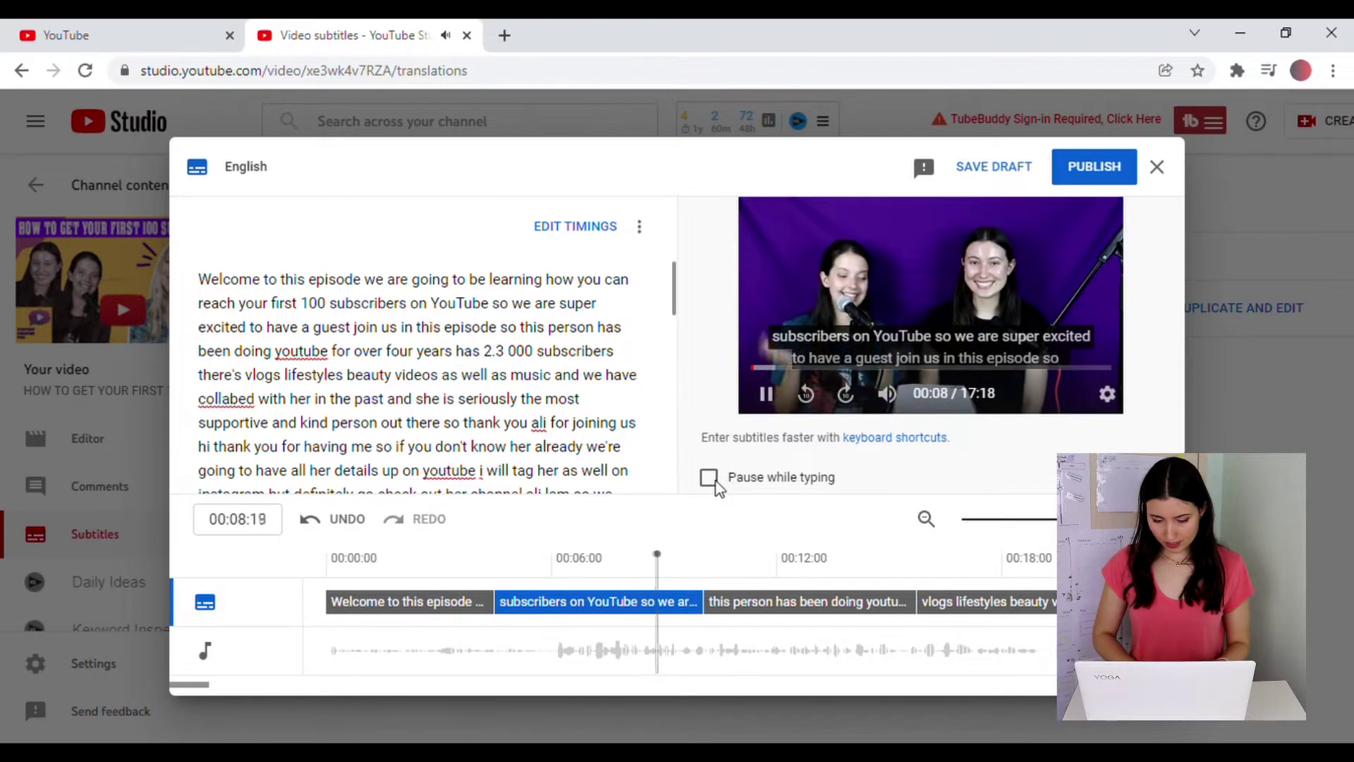
Turn on 'Pause while typing', play and pause the preview, and show the keyboard shortcuts list.
left_click(721, 486)
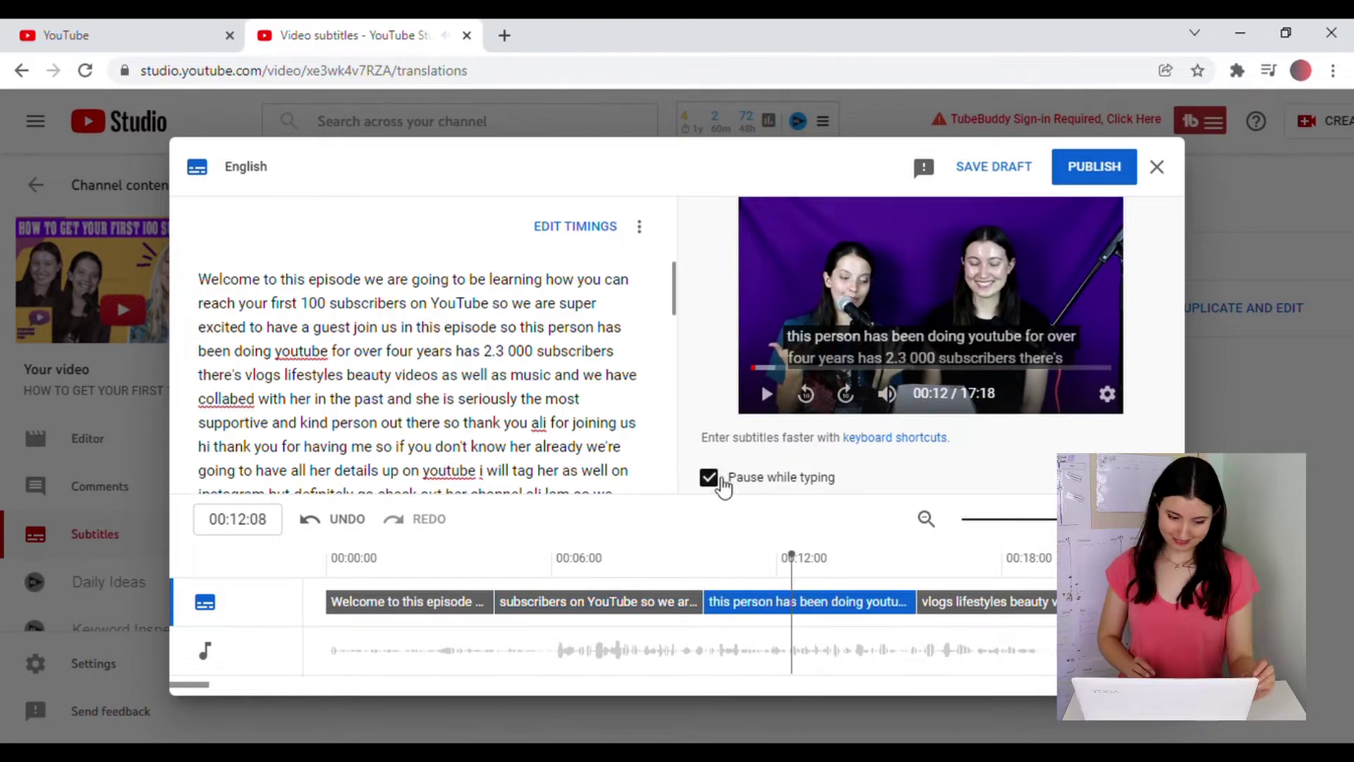
left_click(768, 394)
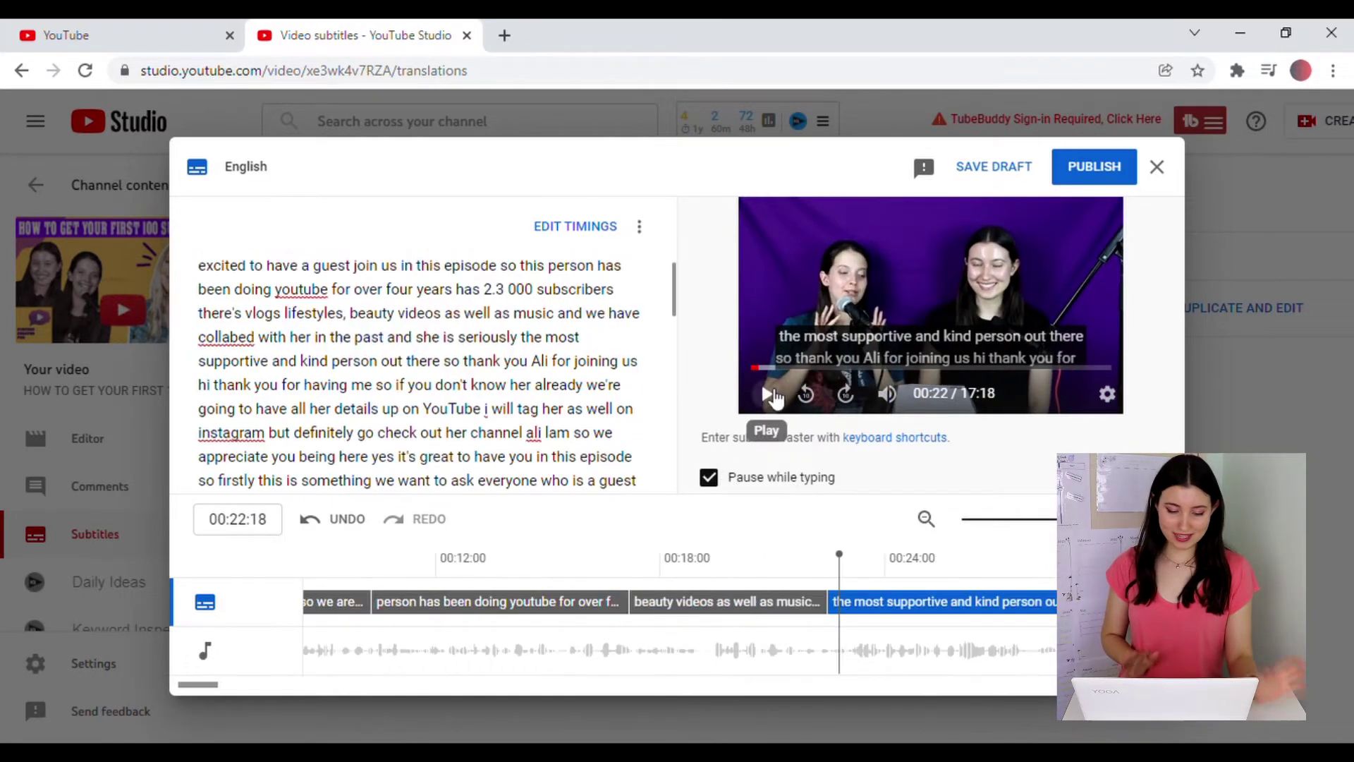
left_click(768, 394)
left_click(770, 396)
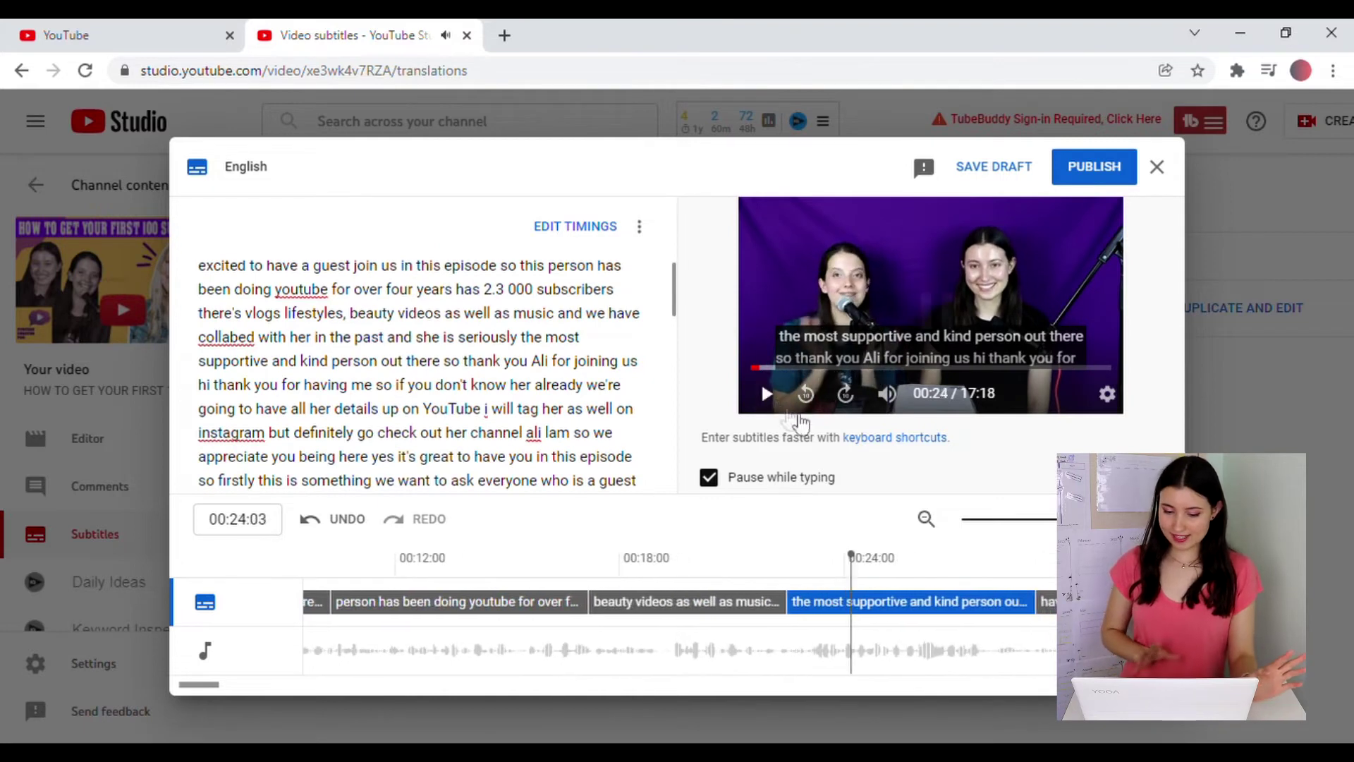
left_click(878, 440)
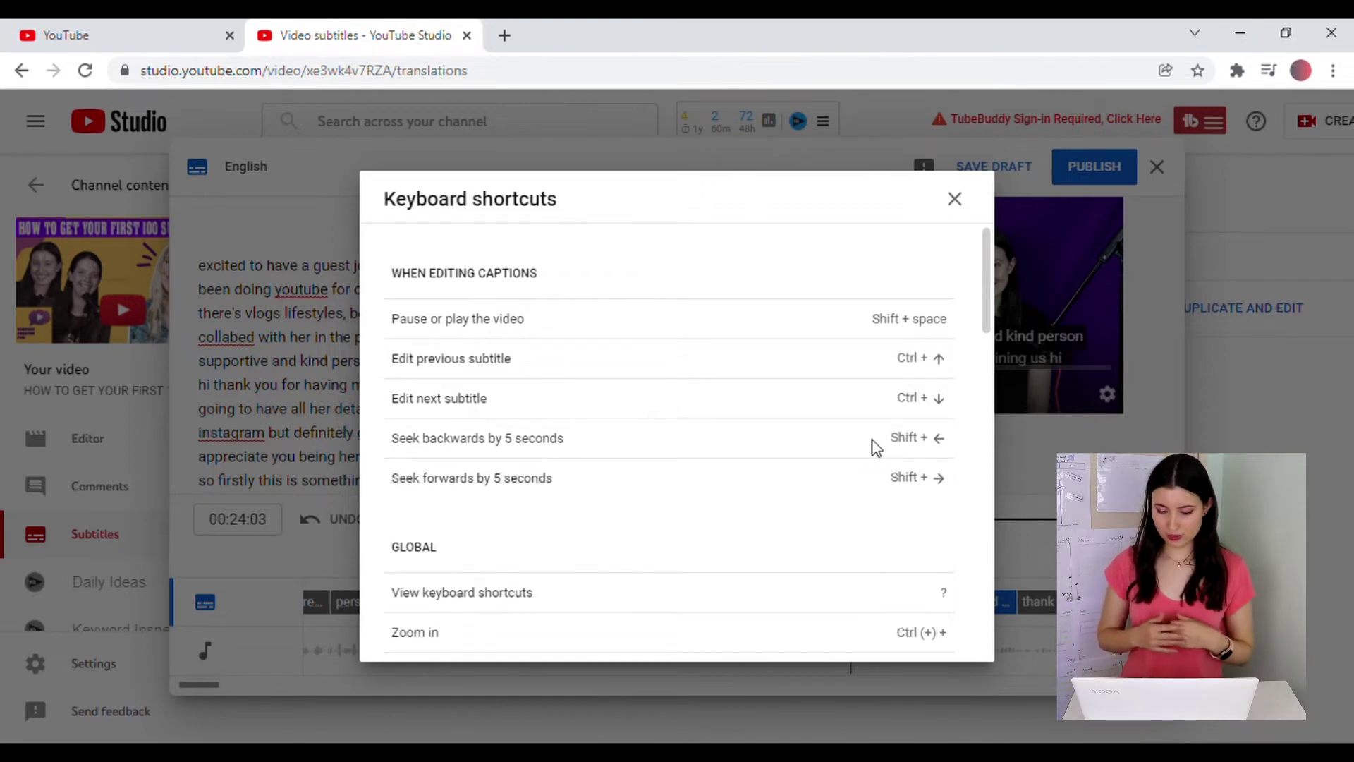
Change 'instagram' to 'Instagram' during playback, then switch to per-caption editing with timings.
left_click(956, 200)
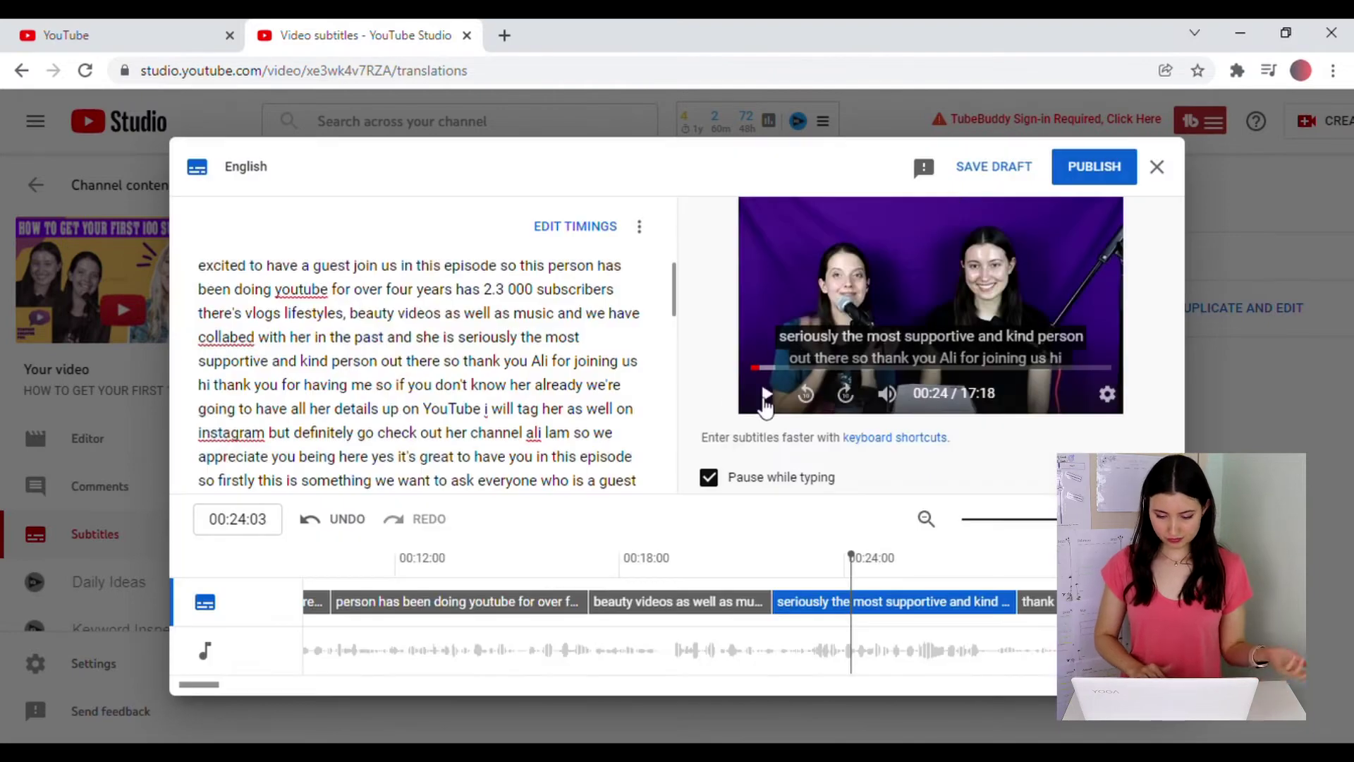
left_click(765, 398)
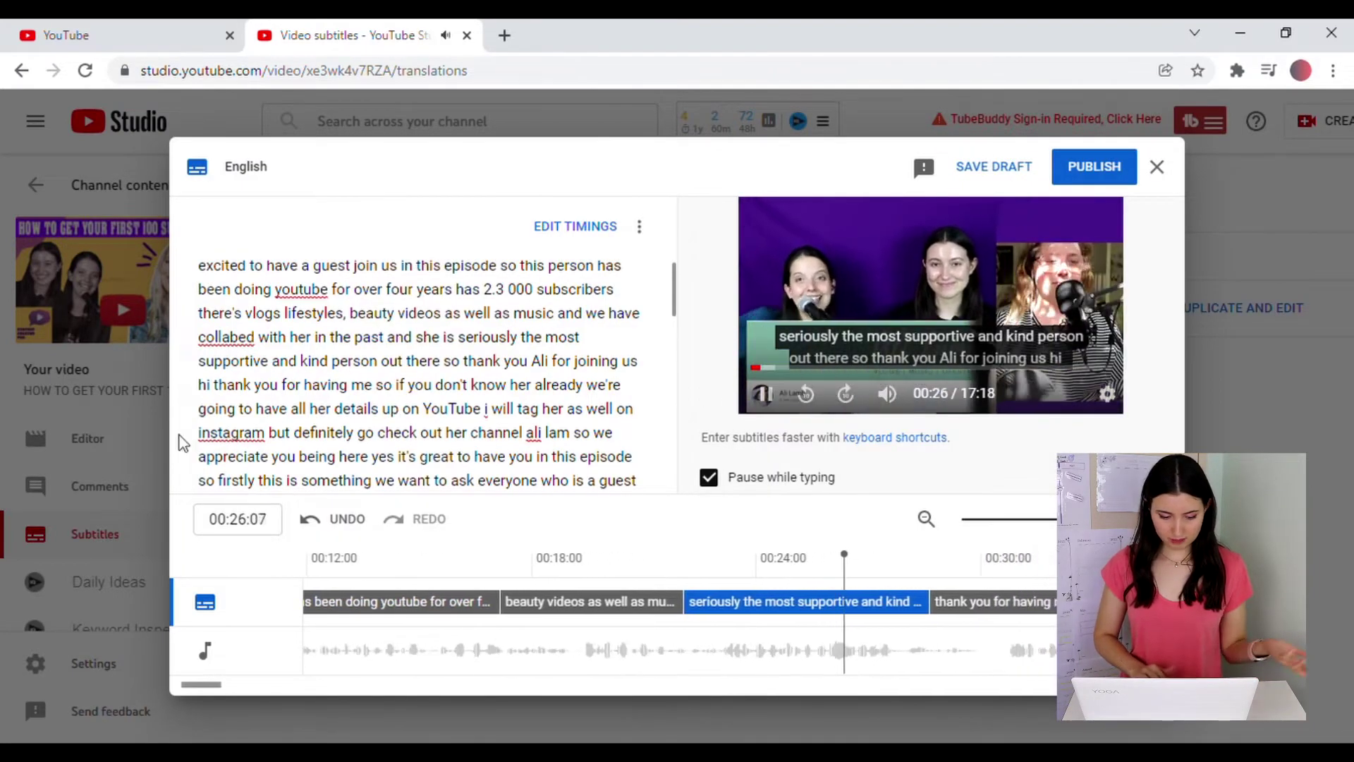
left_click(209, 441)
key("BackSpace")
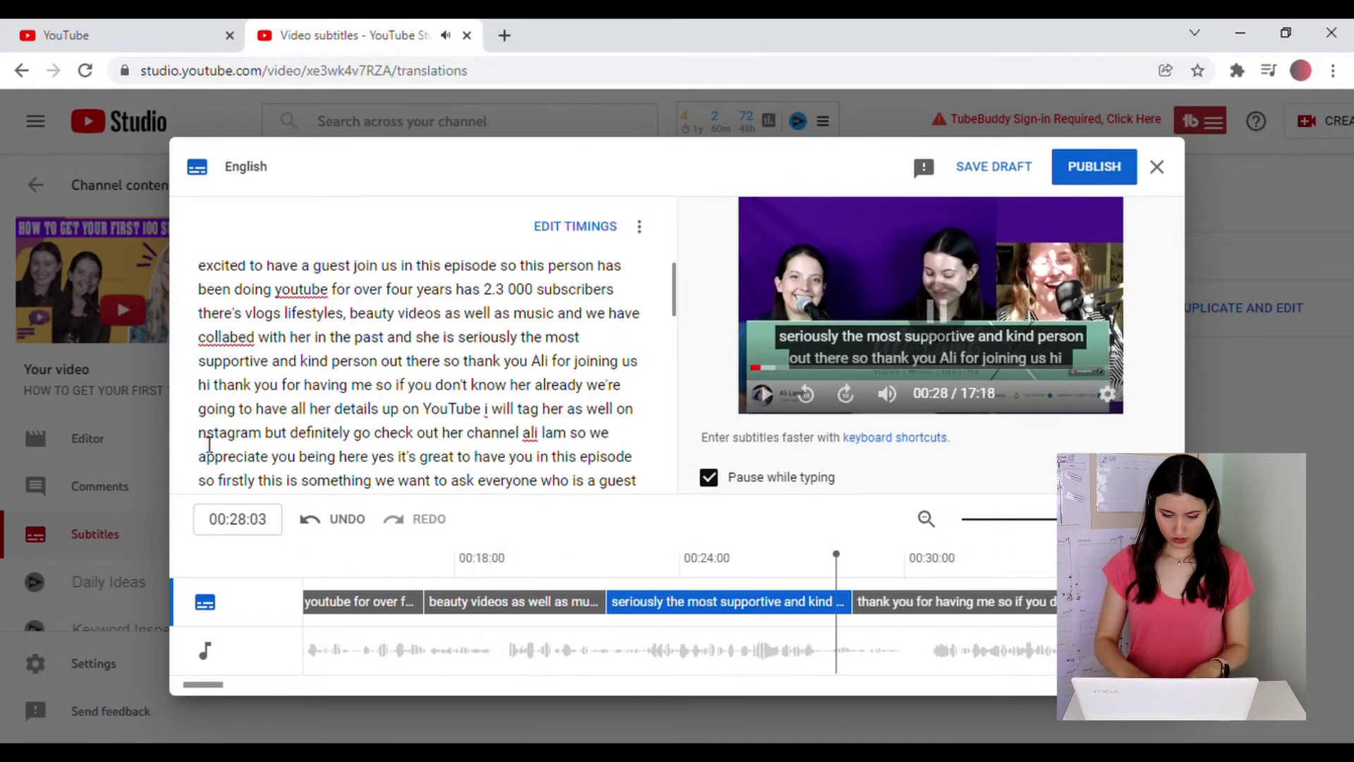
type("I")
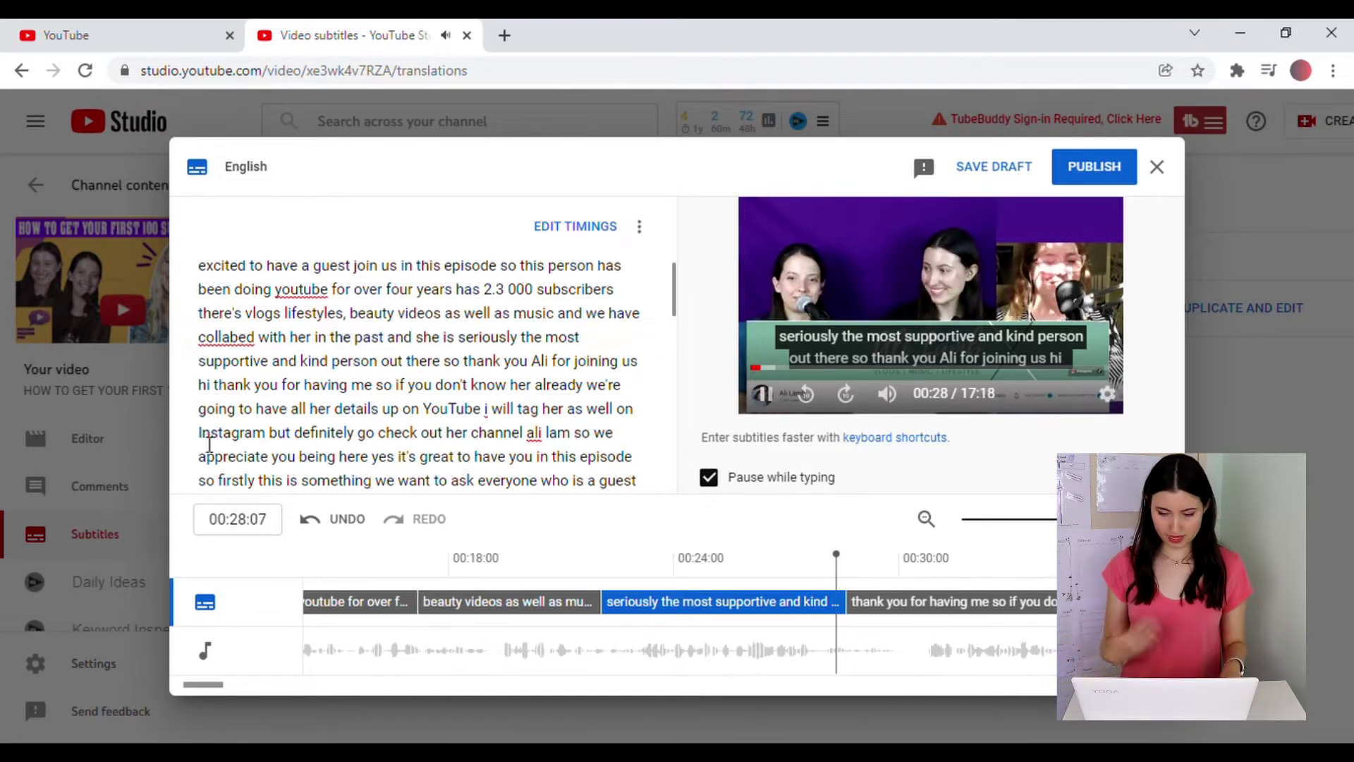
key("shift+space")
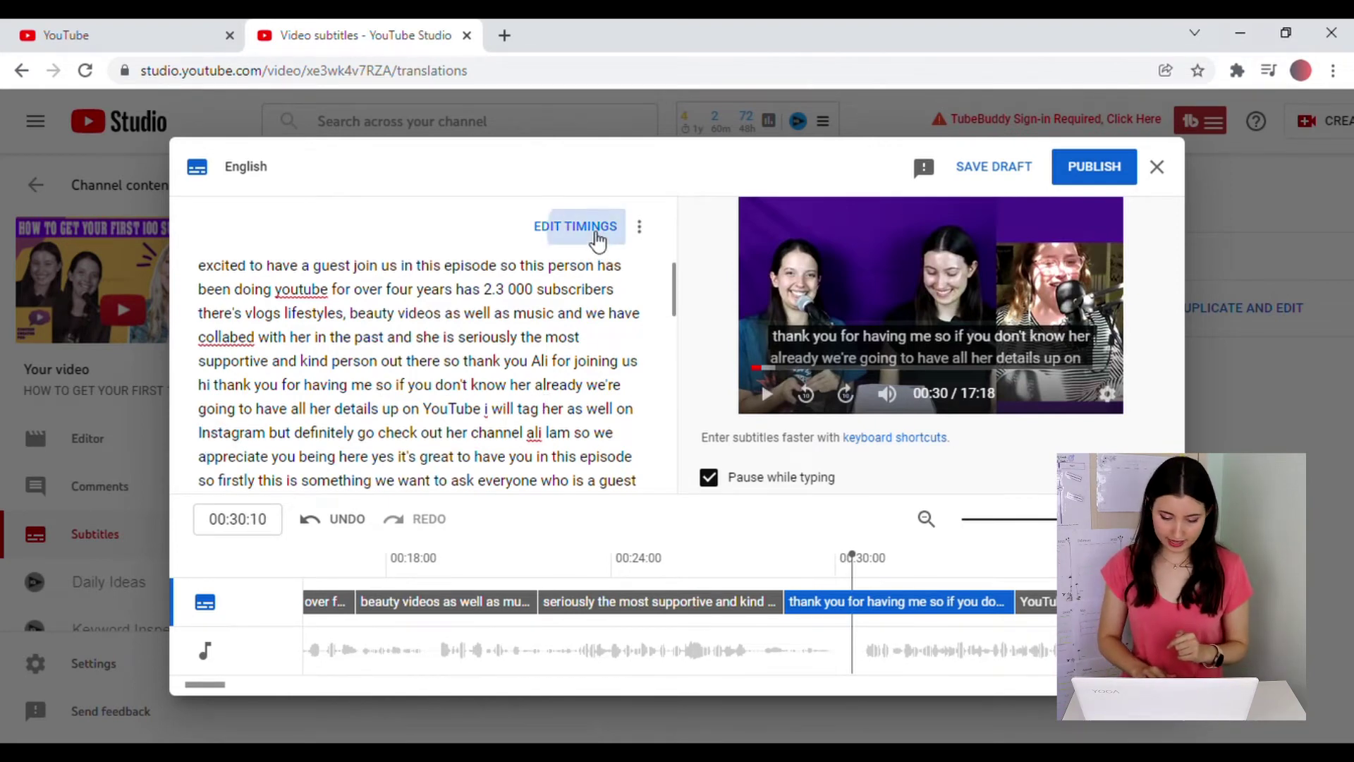
left_click(596, 236)
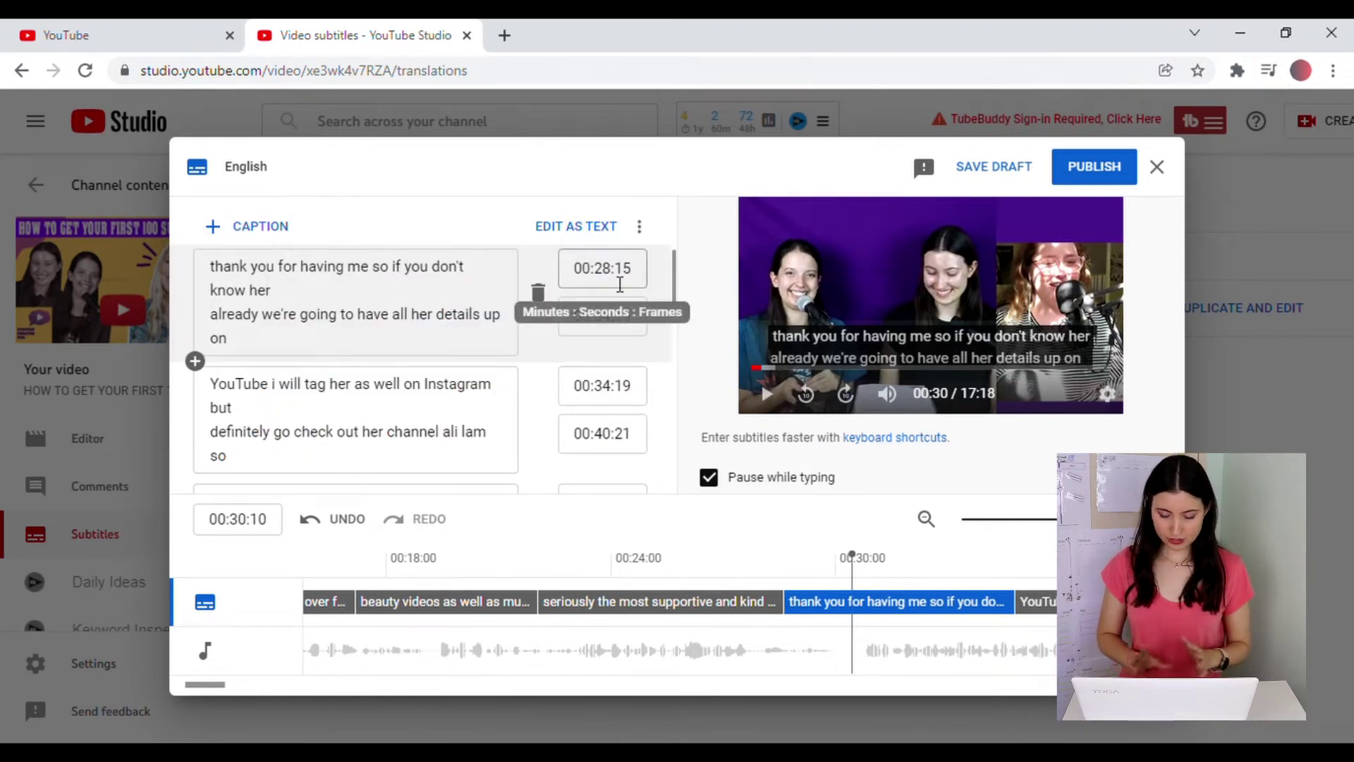
Change the 'thank you for having me' caption's end time to 00:32:19.
left_click(620, 268)
scroll(486, 314, "up", 15)
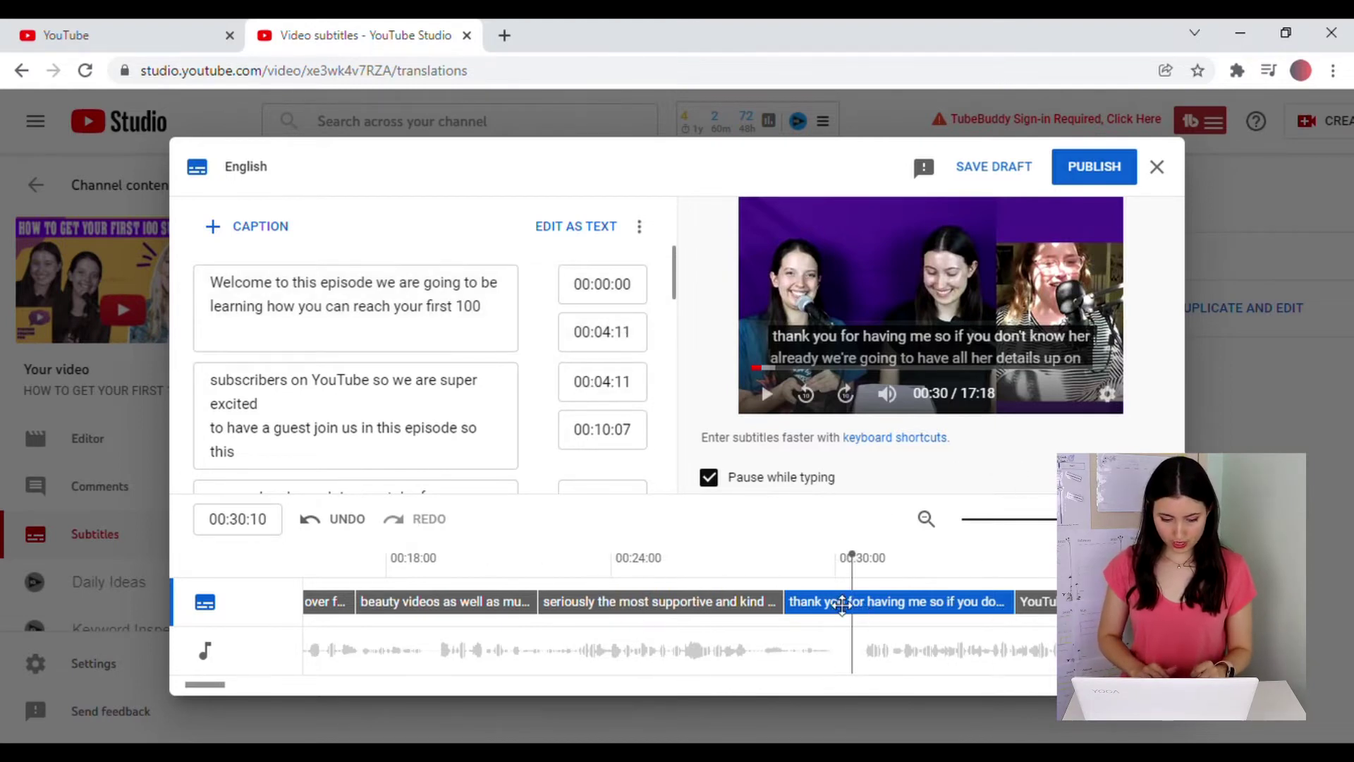
scroll(378, 398, "down", 2)
type("2:19")
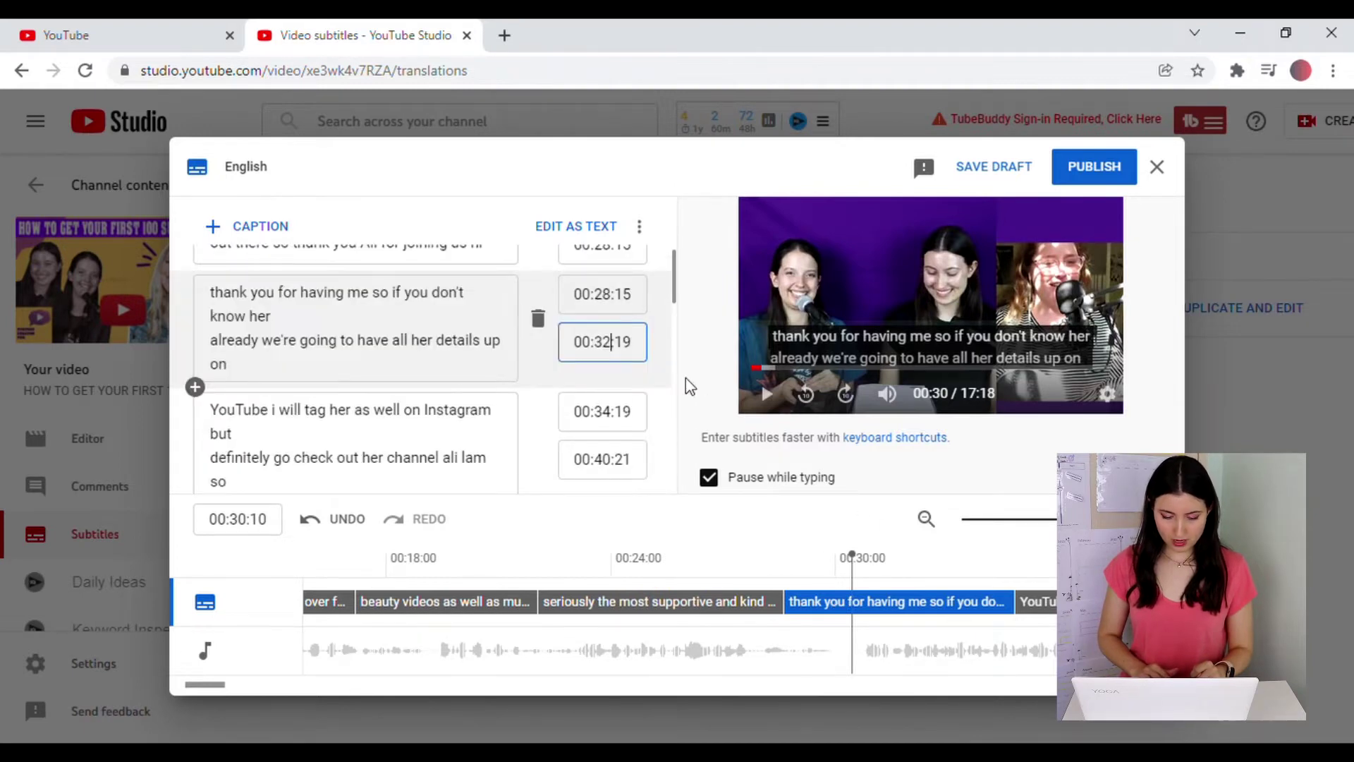
Insert a 'test' caption into the 00:32:19–00:34:19 gap and close the English editor.
left_click(634, 412)
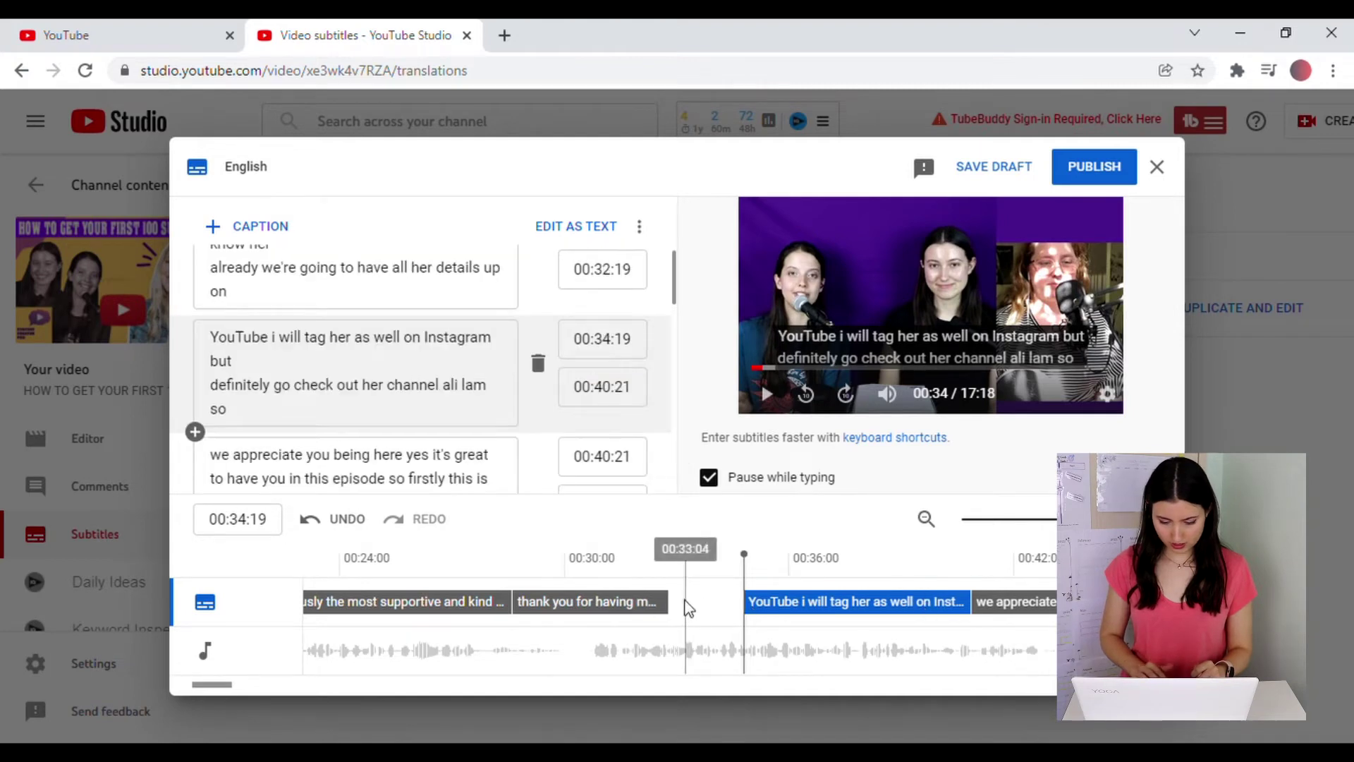
left_click(671, 605)
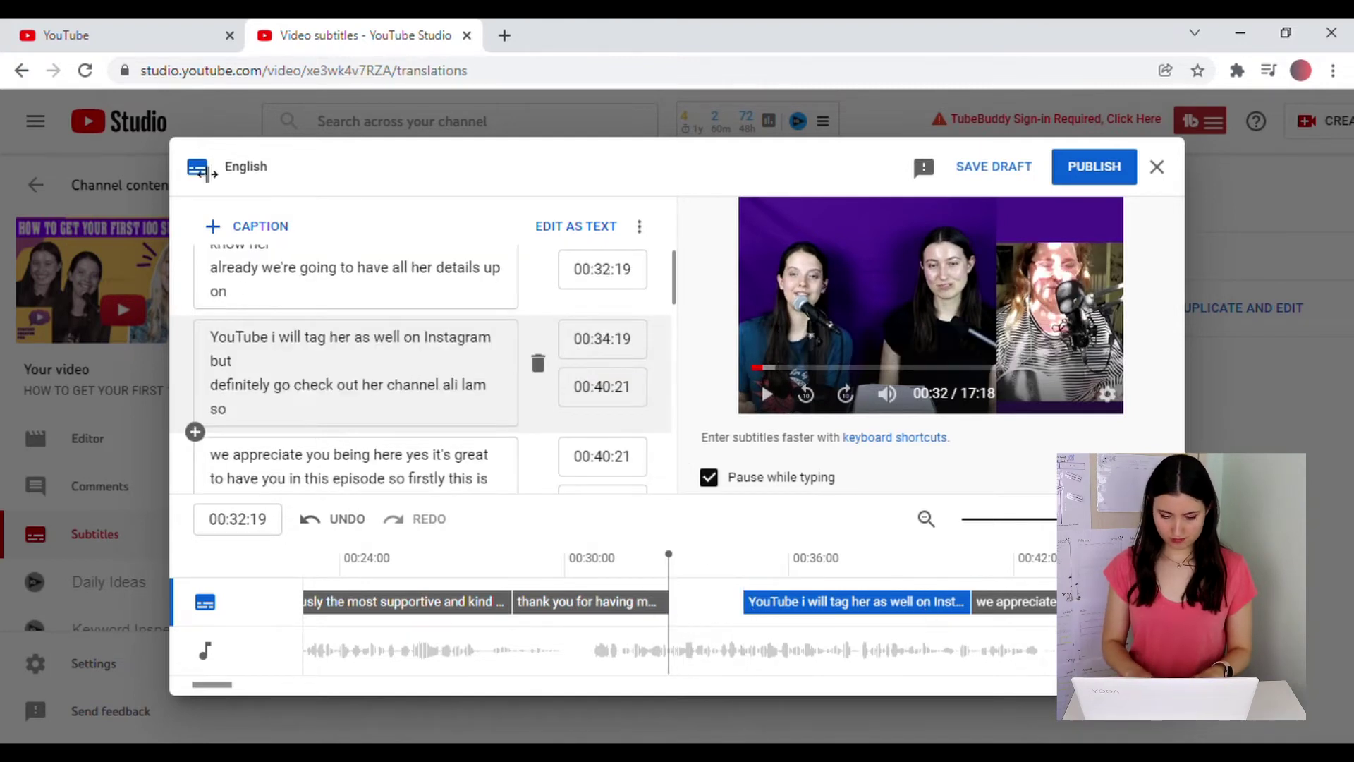
left_click(239, 238)
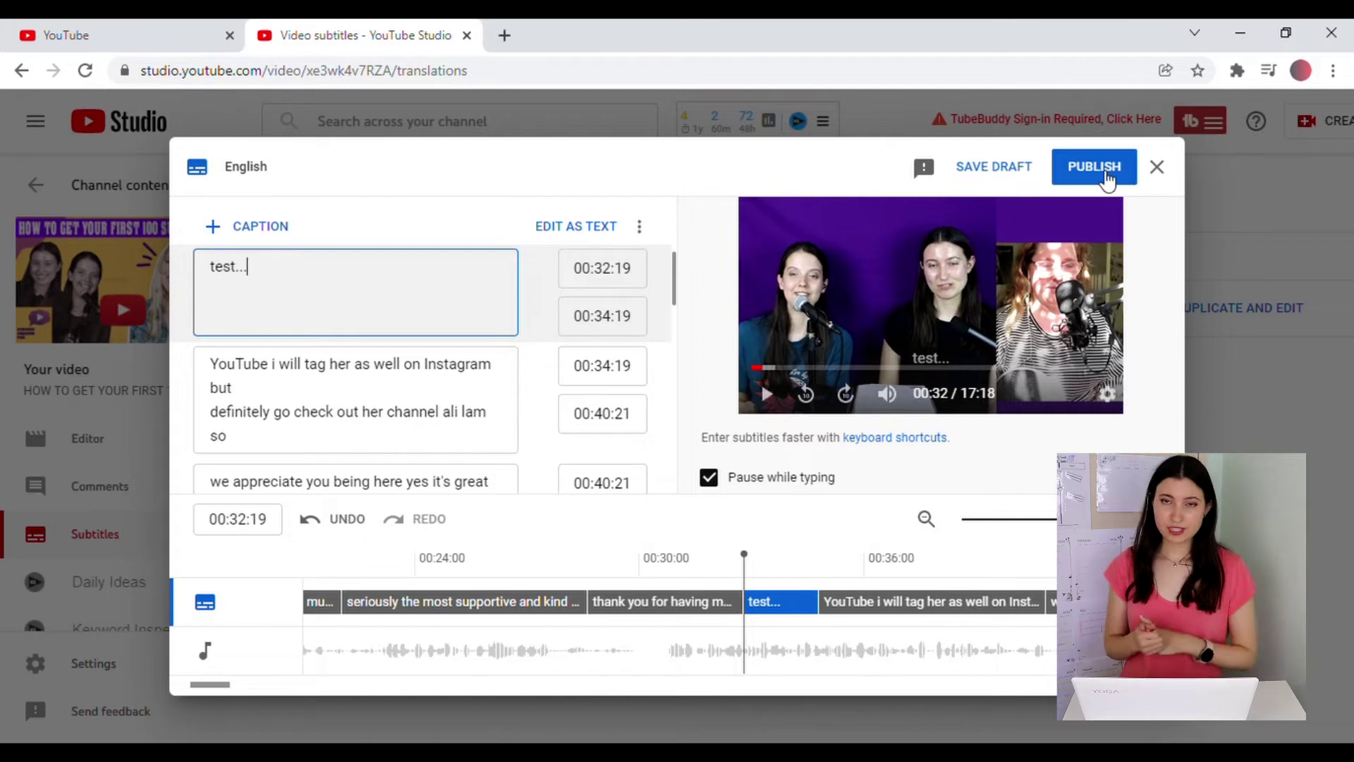
left_click(1153, 168)
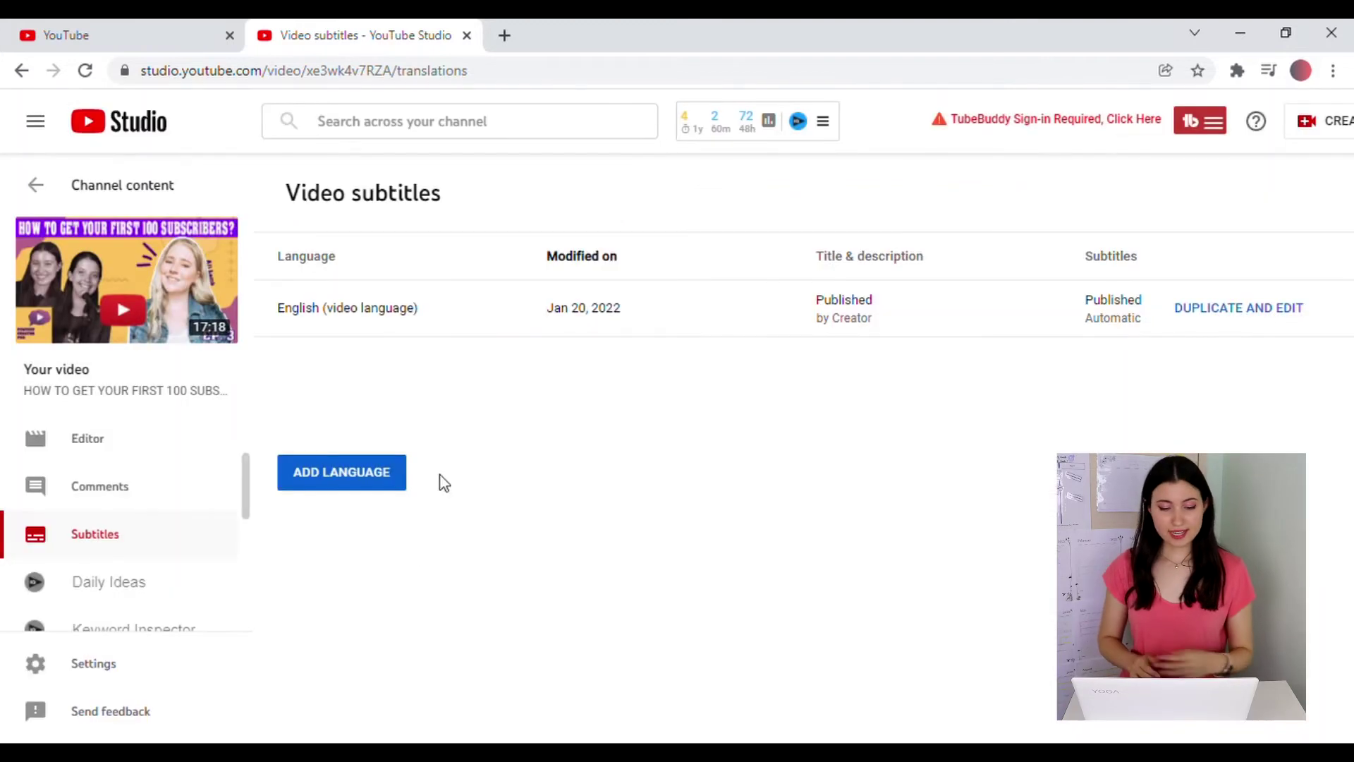
Choose Portuguese (Brazil) from the ADD LANGUAGE list.
left_click(385, 479)
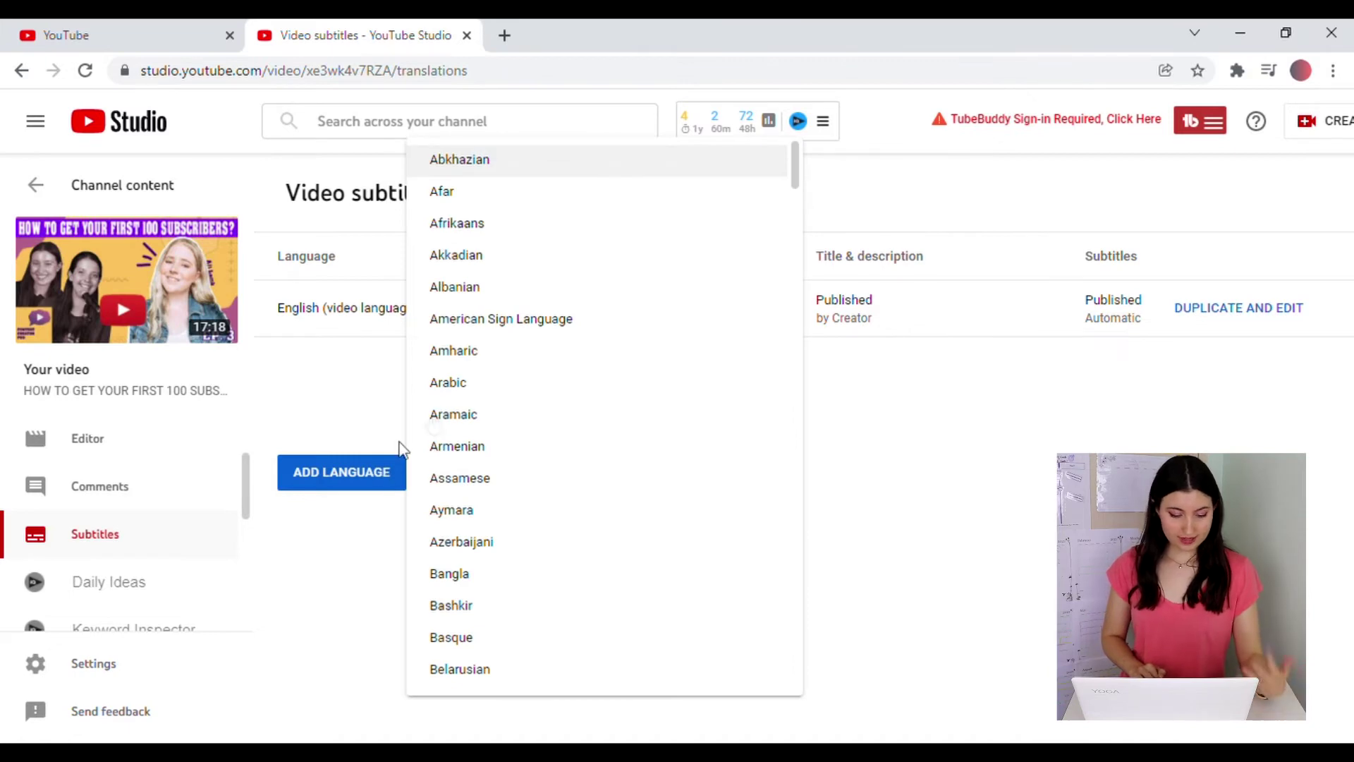
scroll(601, 336, "down", 5)
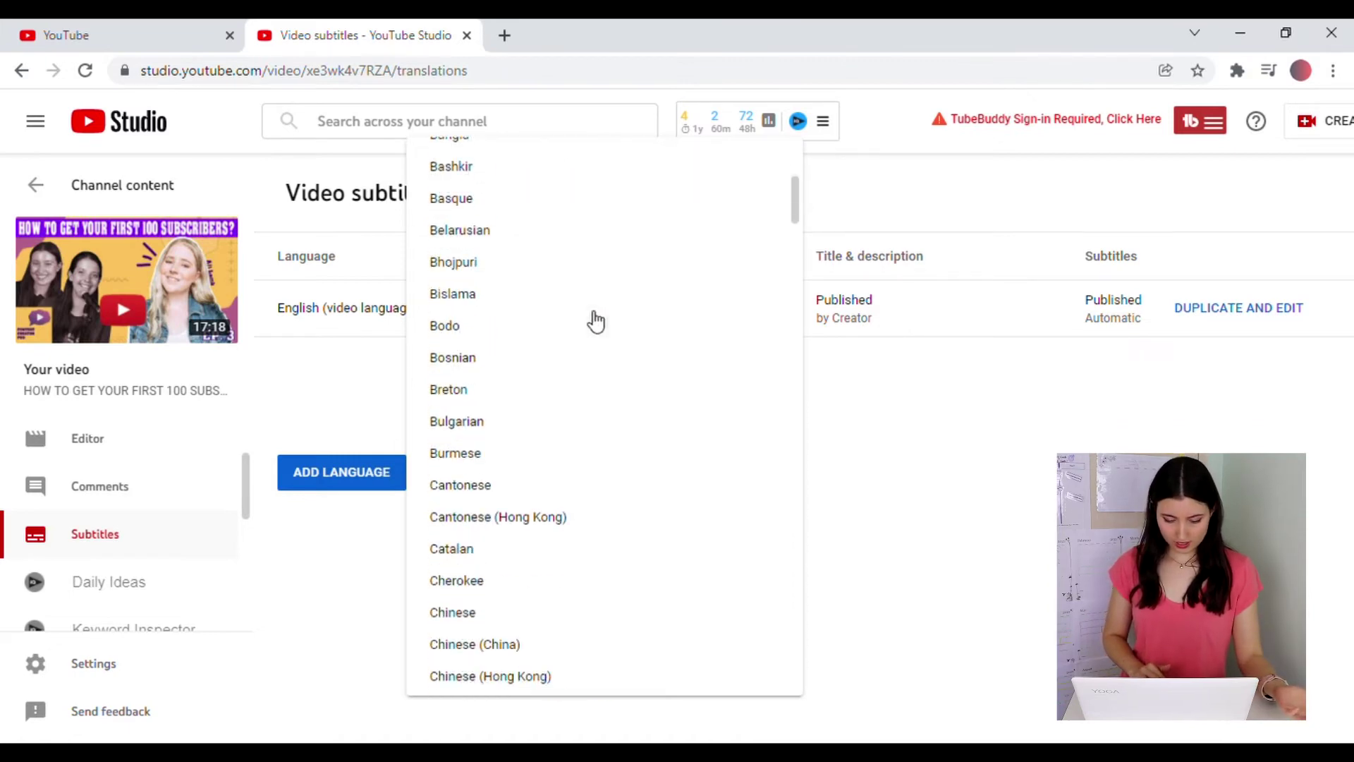
scroll(596, 321, "down", 20)
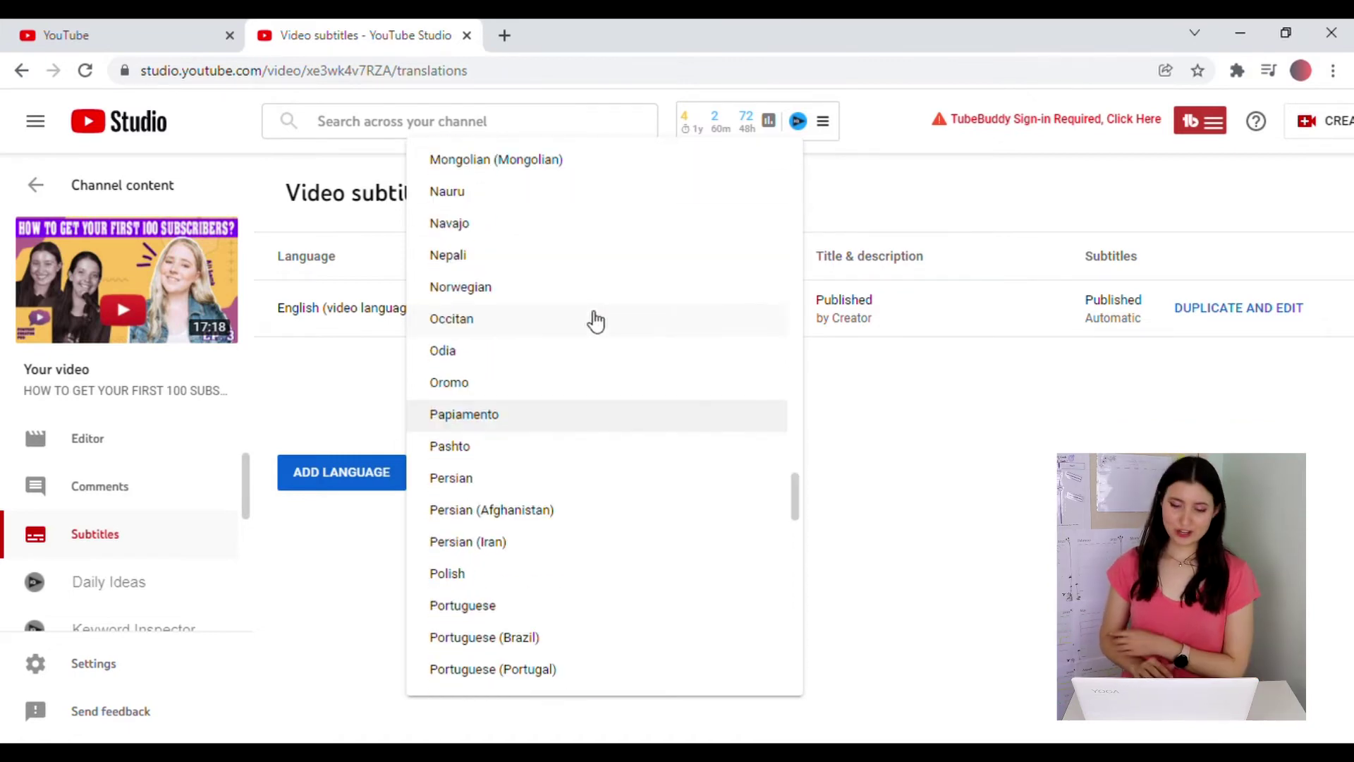
left_click(521, 638)
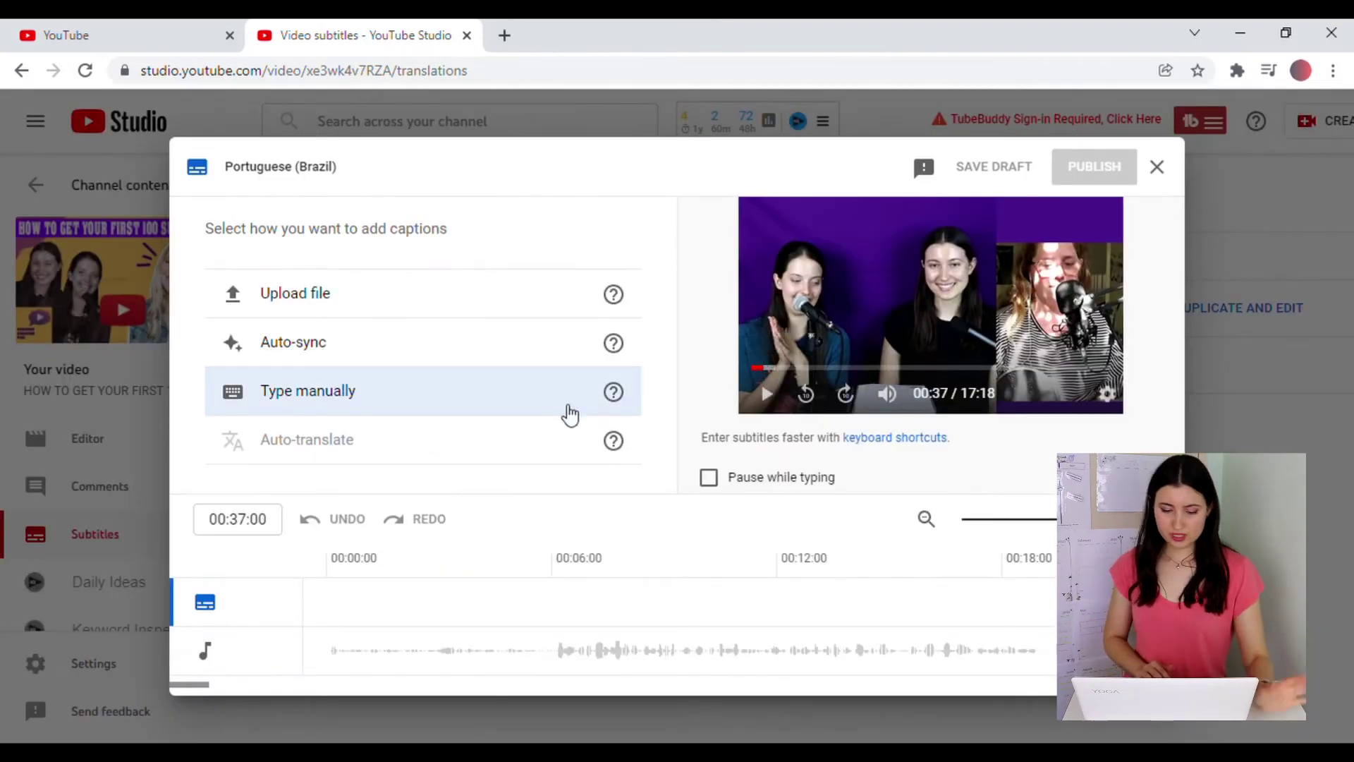
Try Upload file and Auto-sync, back out of each, then choose Type manually.
mouse_move(618, 296)
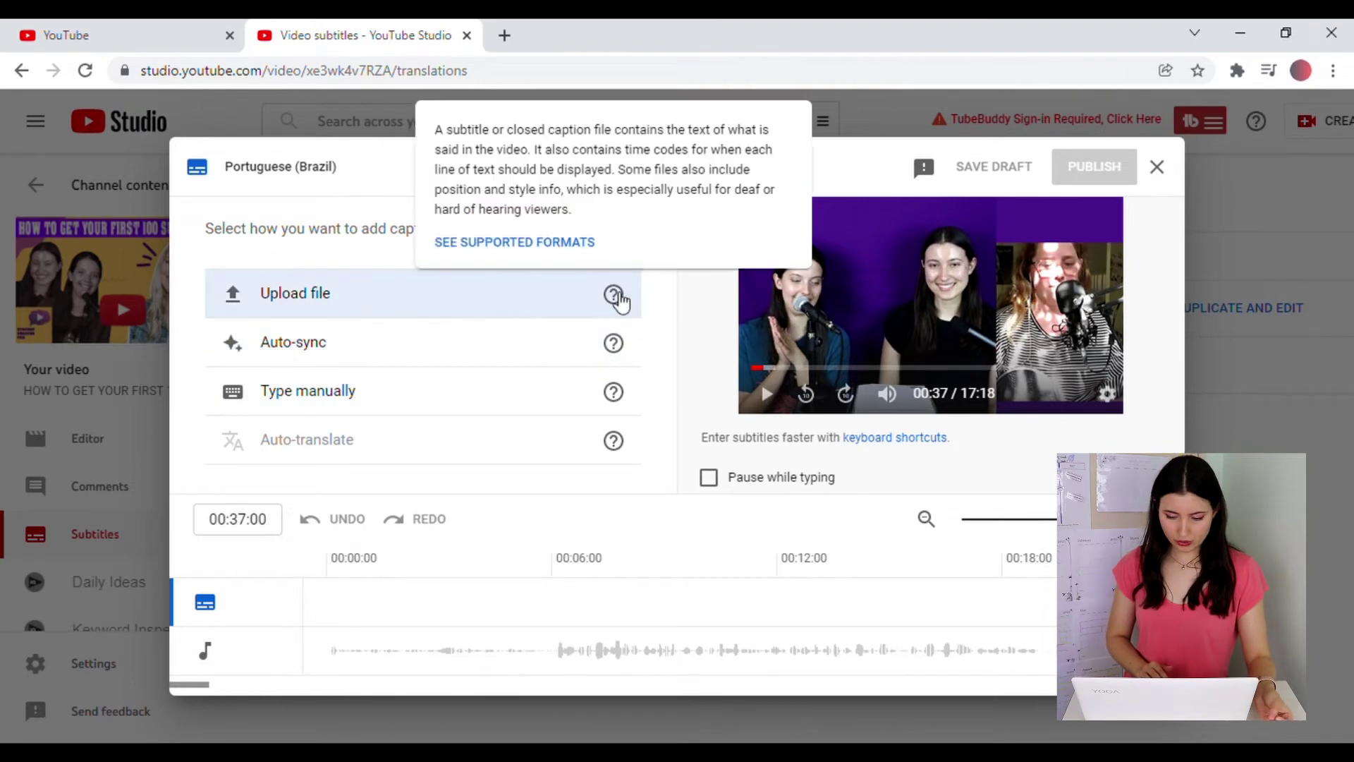
left_click(328, 300)
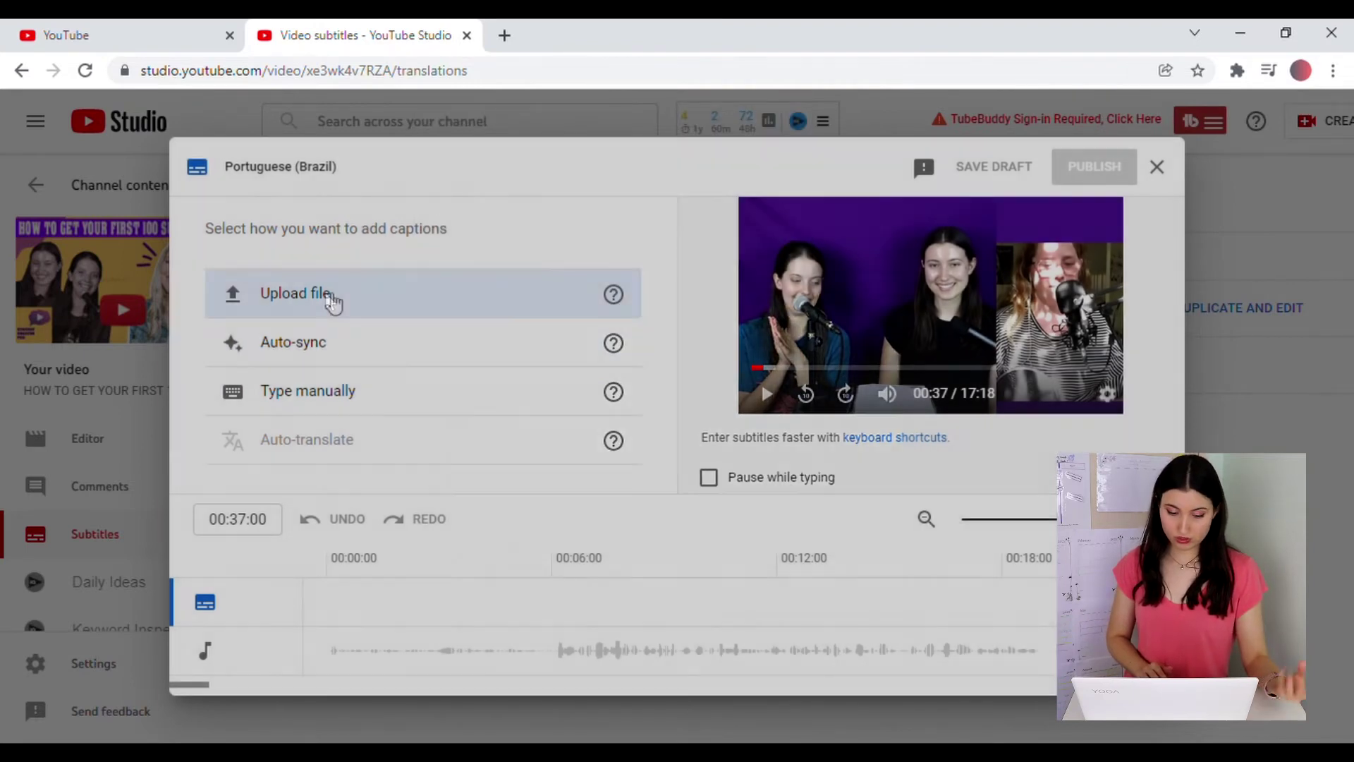
left_click(755, 508)
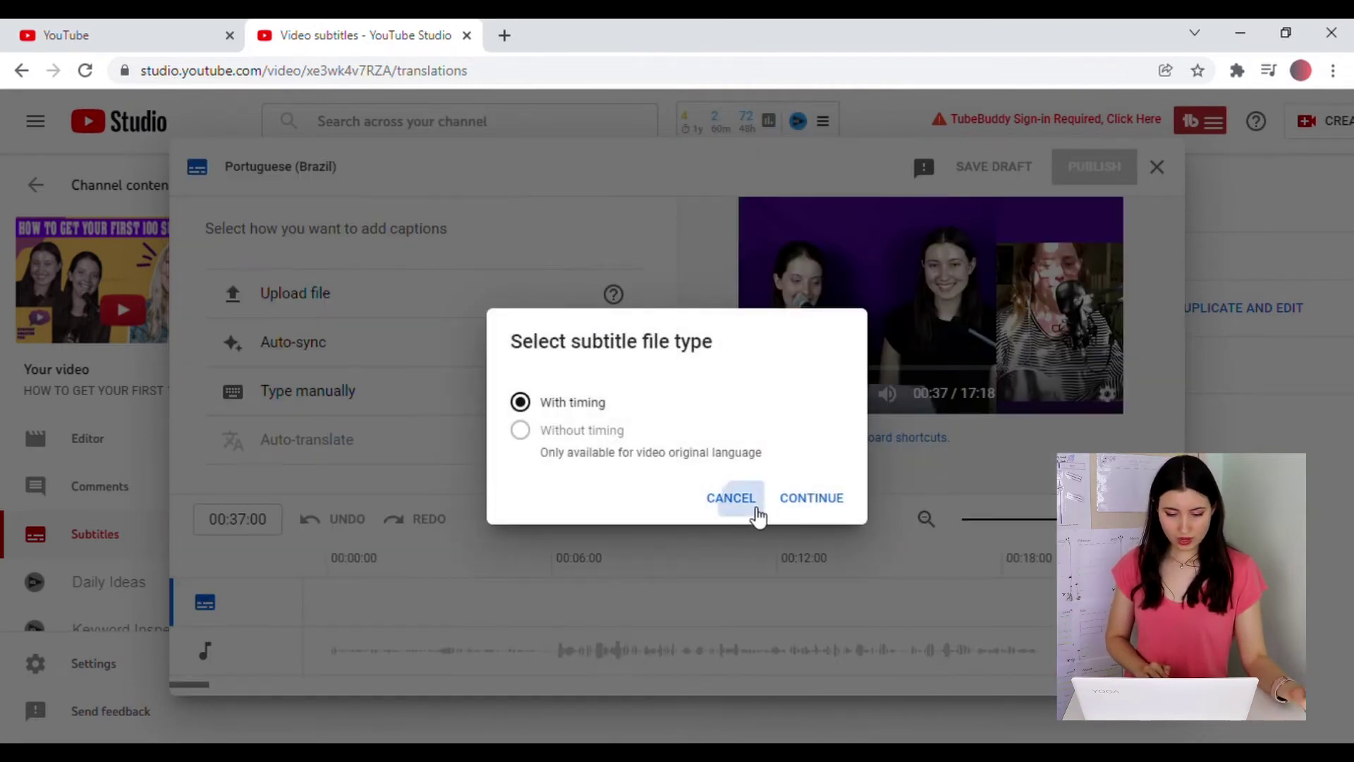
mouse_move(615, 349)
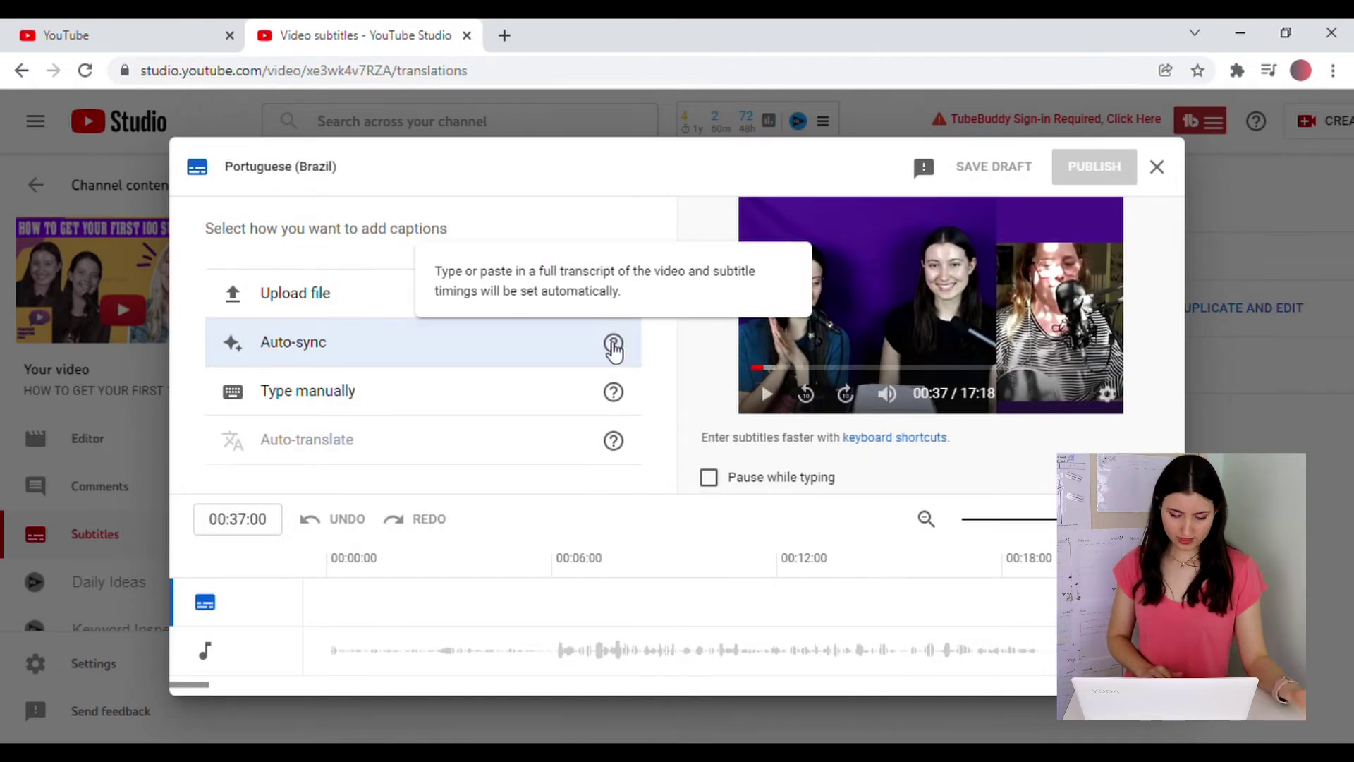
left_click(613, 349)
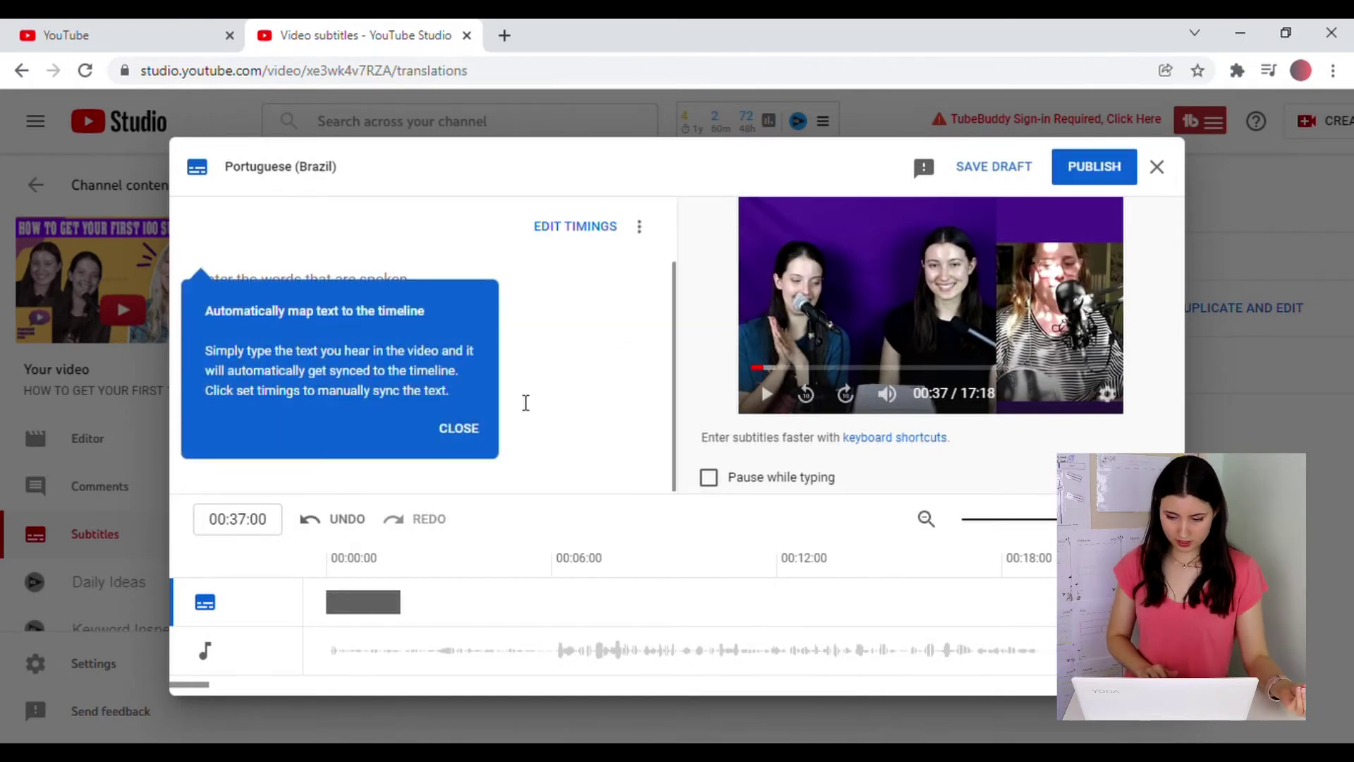
left_click(465, 428)
mouse_move(617, 396)
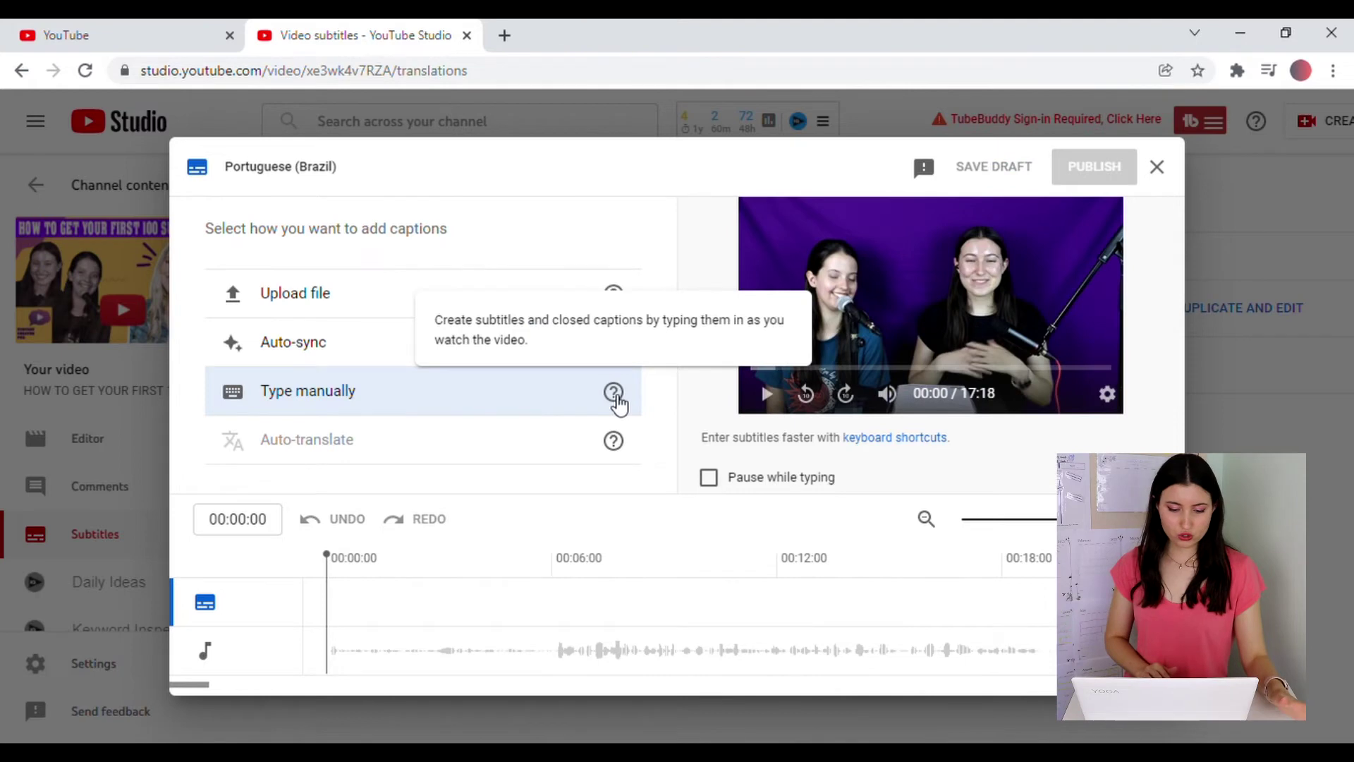
left_click(562, 395)
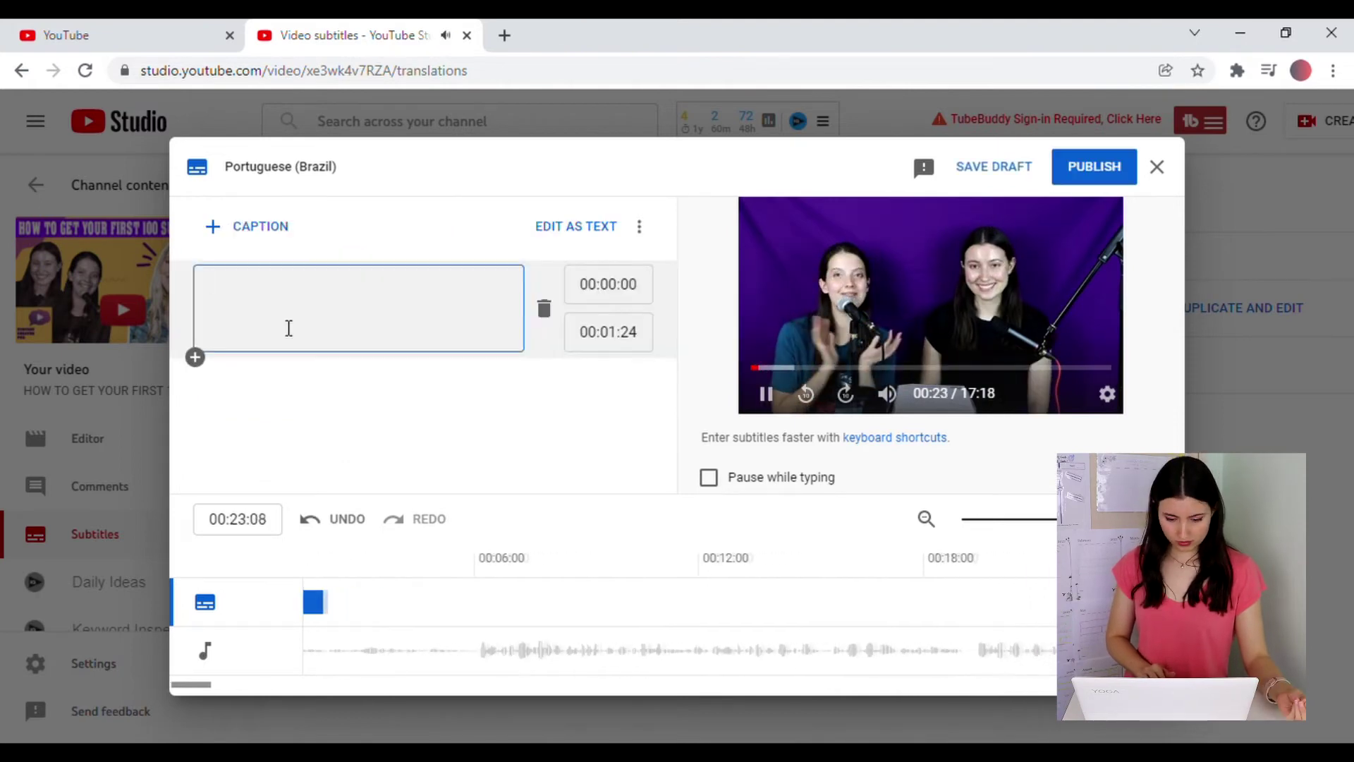
Type 'typing typing typing' in the first caption, edit its end time, and add a second filler caption.
type("typing")
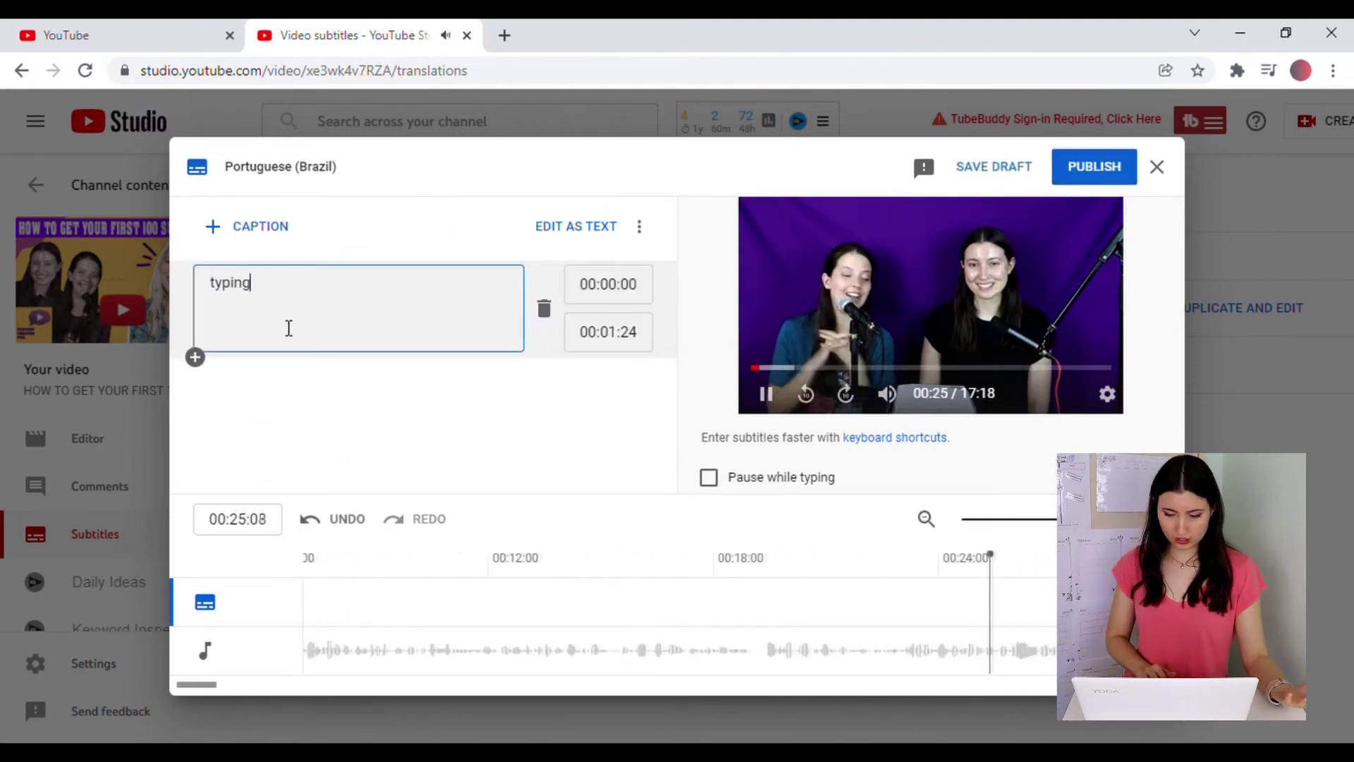
type(" typing typing")
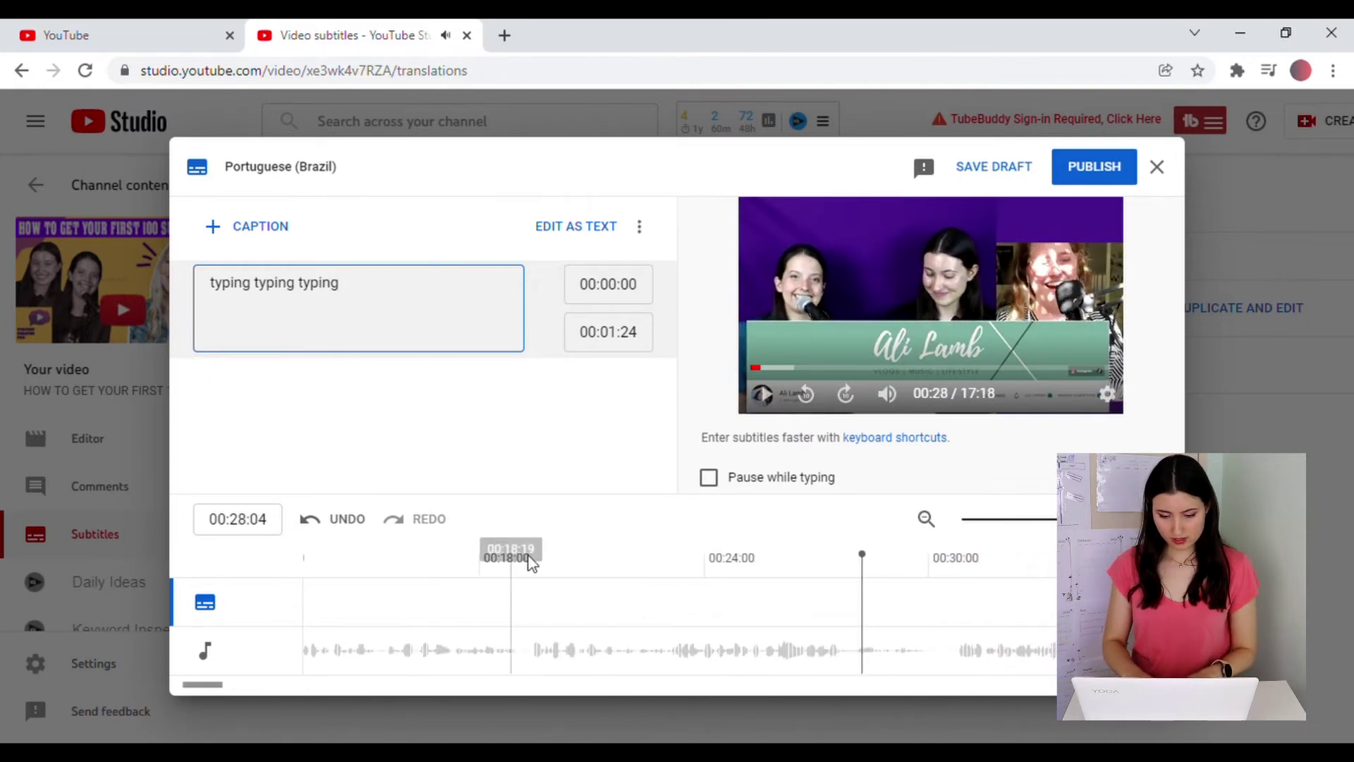
left_click(528, 602)
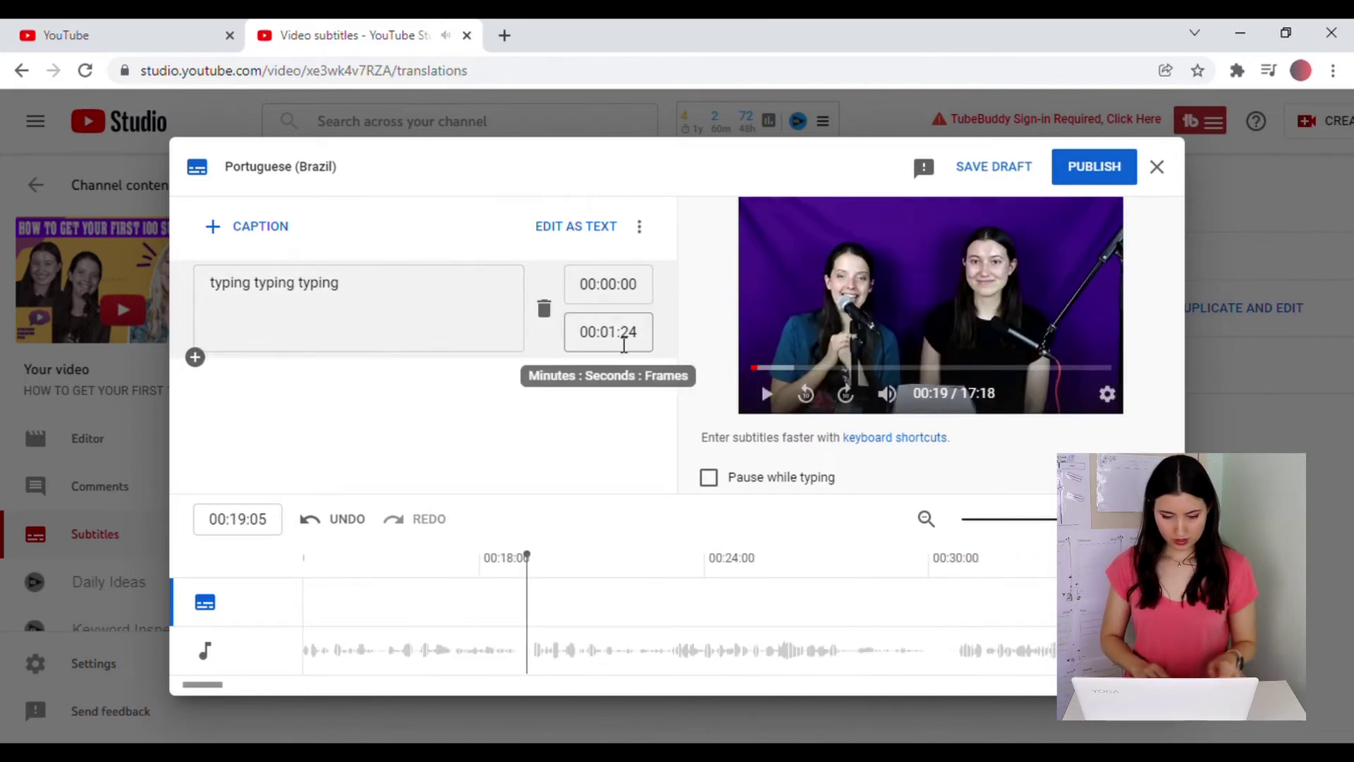
left_click(624, 345)
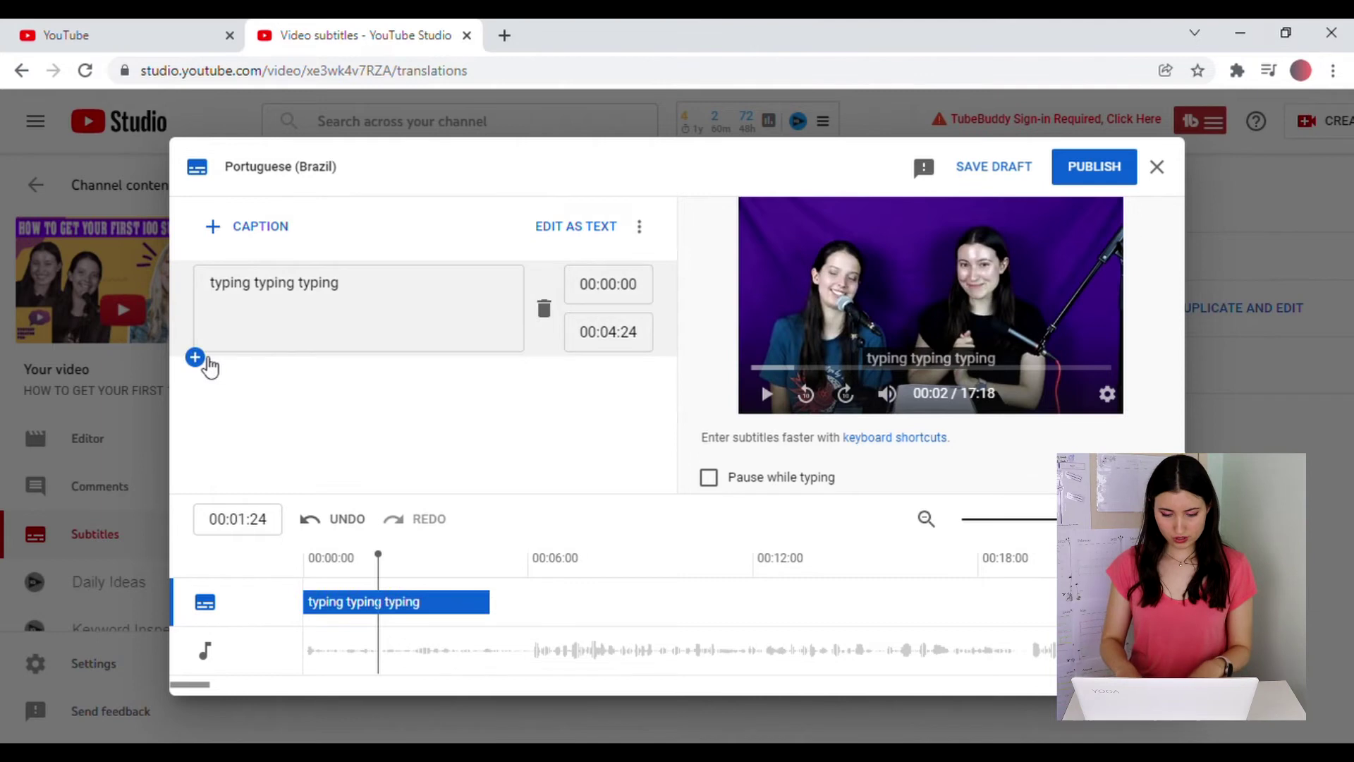
left_click(197, 358)
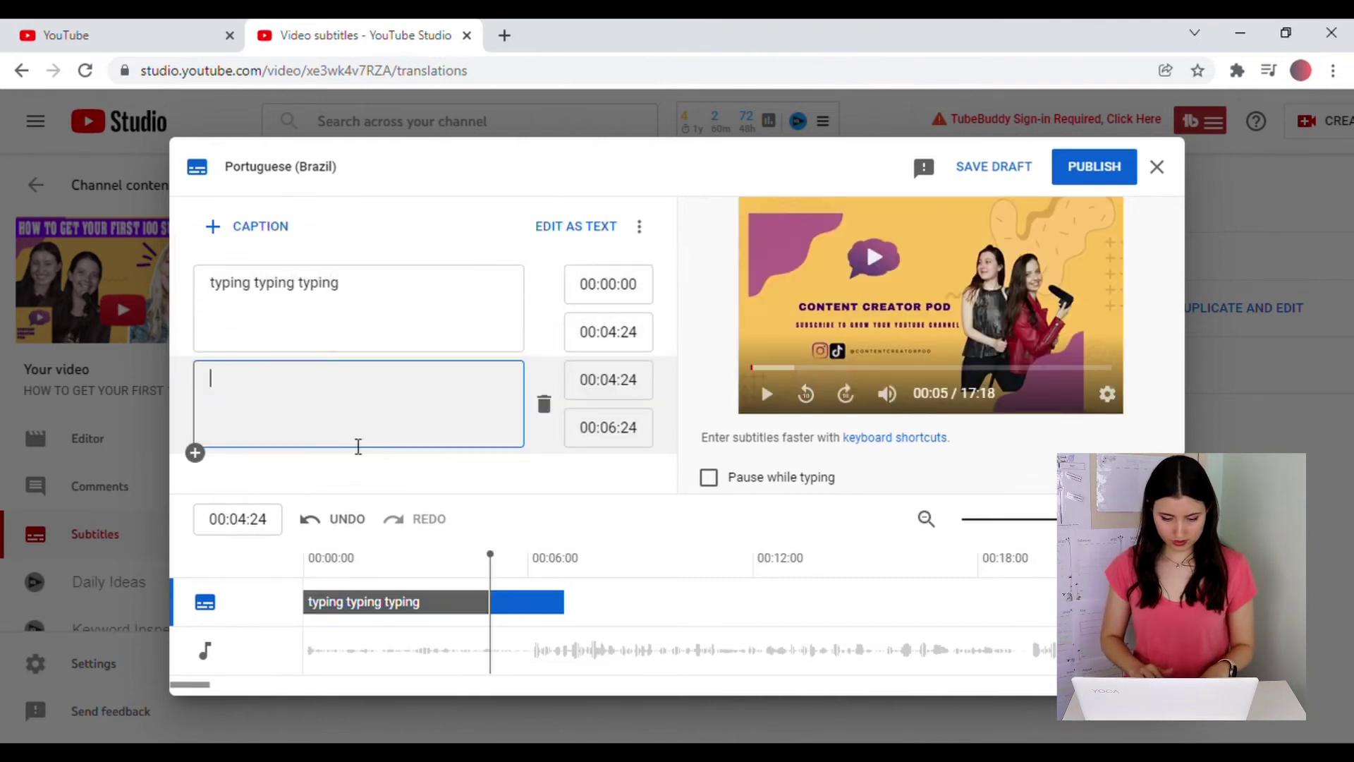
left_click(354, 404)
type("djfadljfdfsjdafs f")
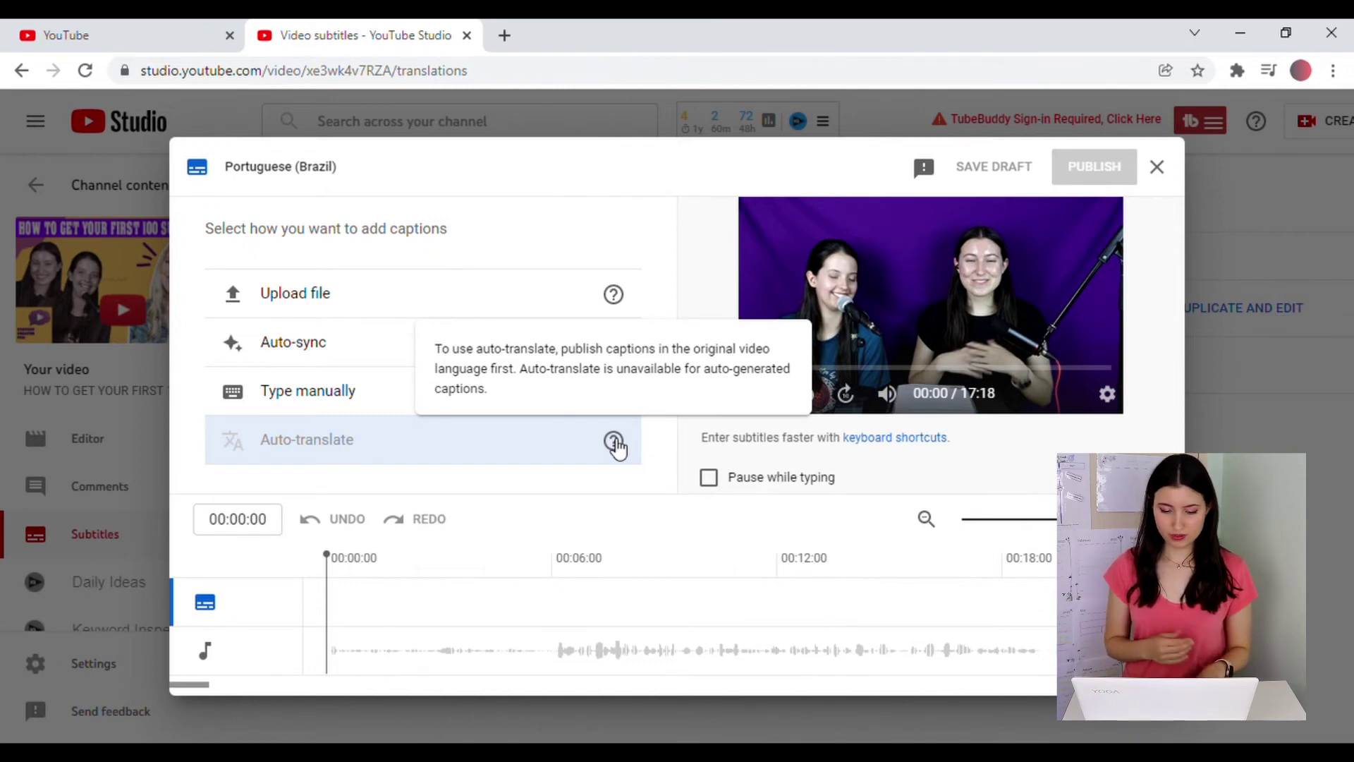
Close the Portuguese editor, then start and cancel an English duplicate and dismiss its options menu.
left_click(1167, 178)
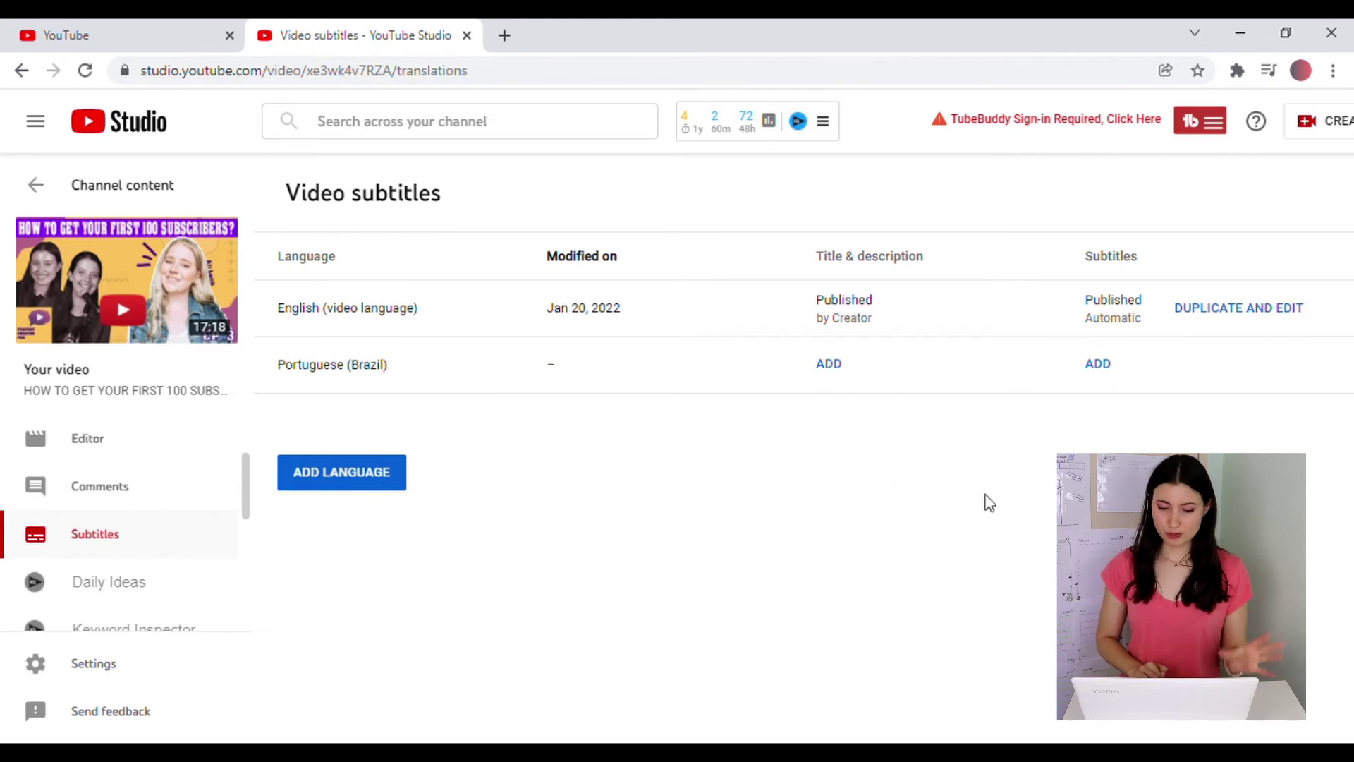
left_click(1296, 321)
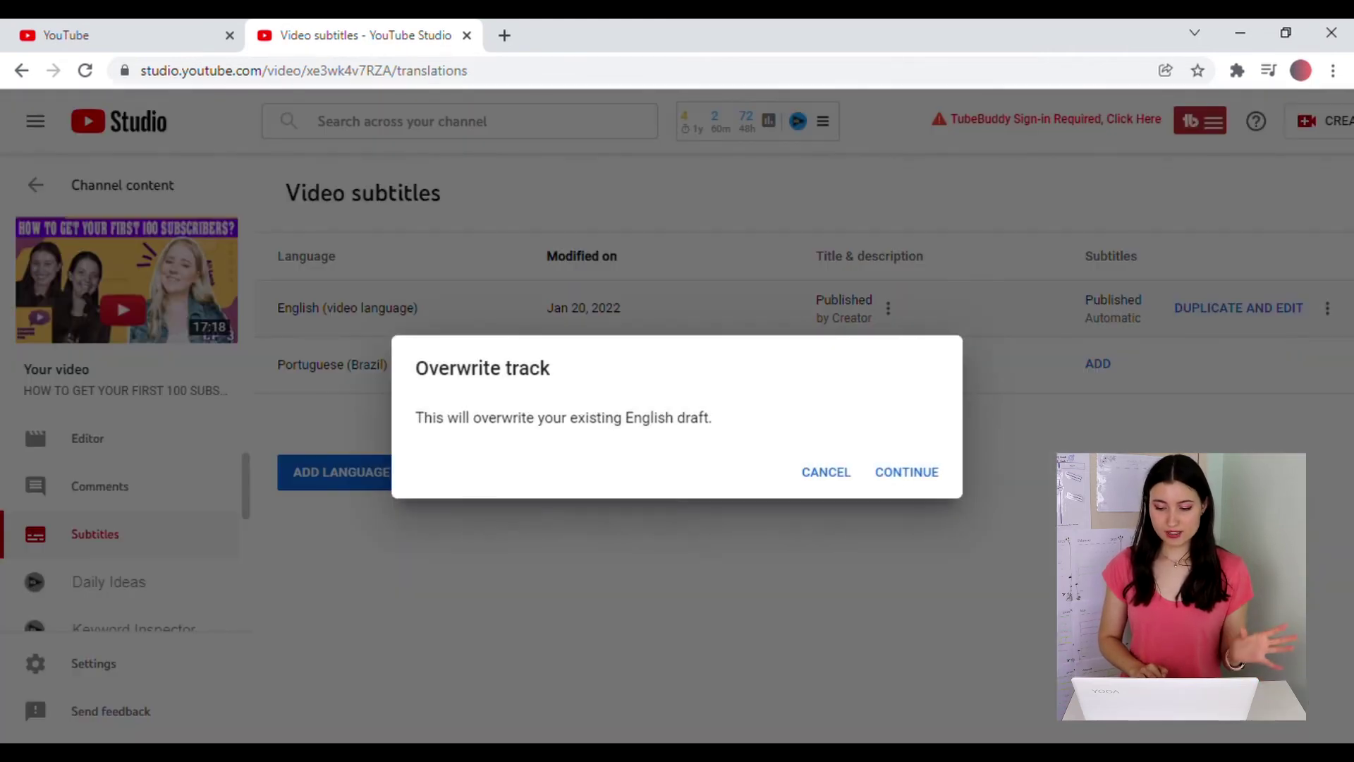
left_click(823, 473)
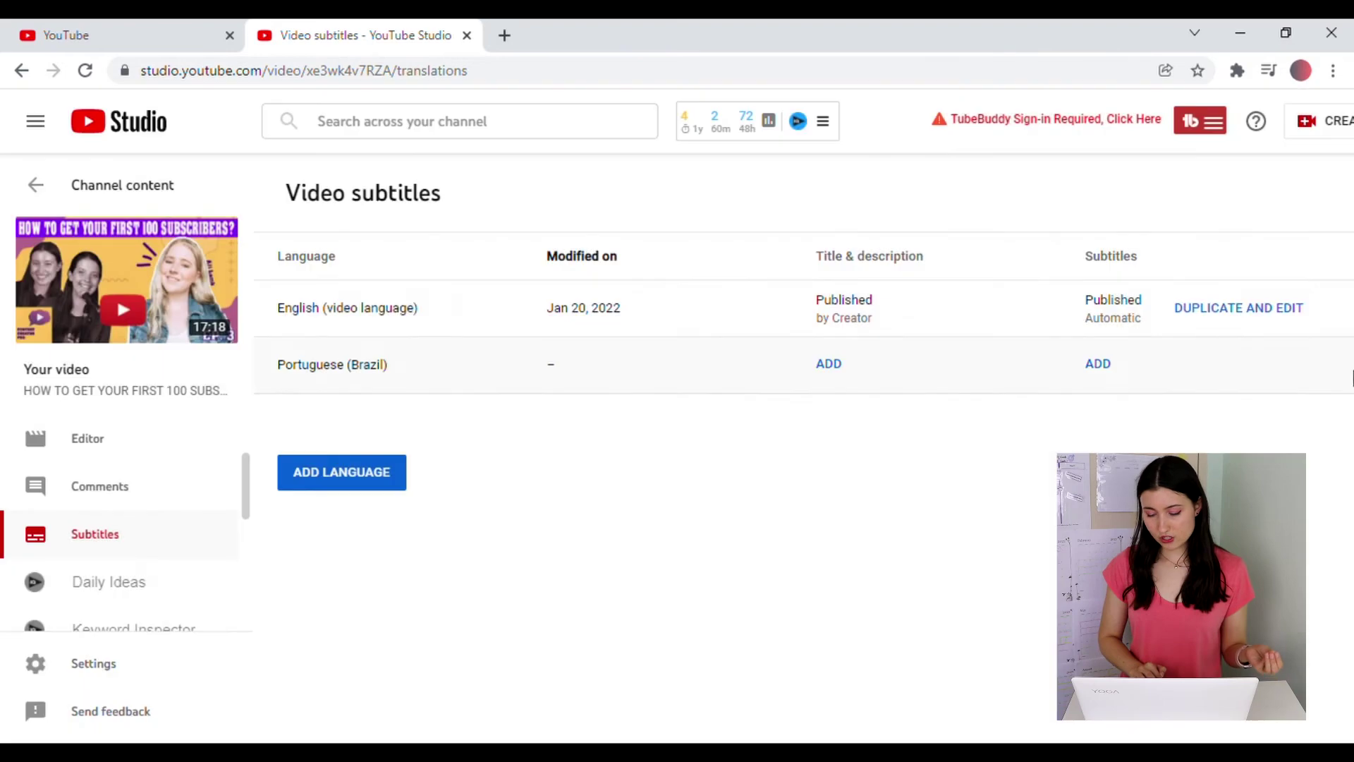
left_click(1329, 311)
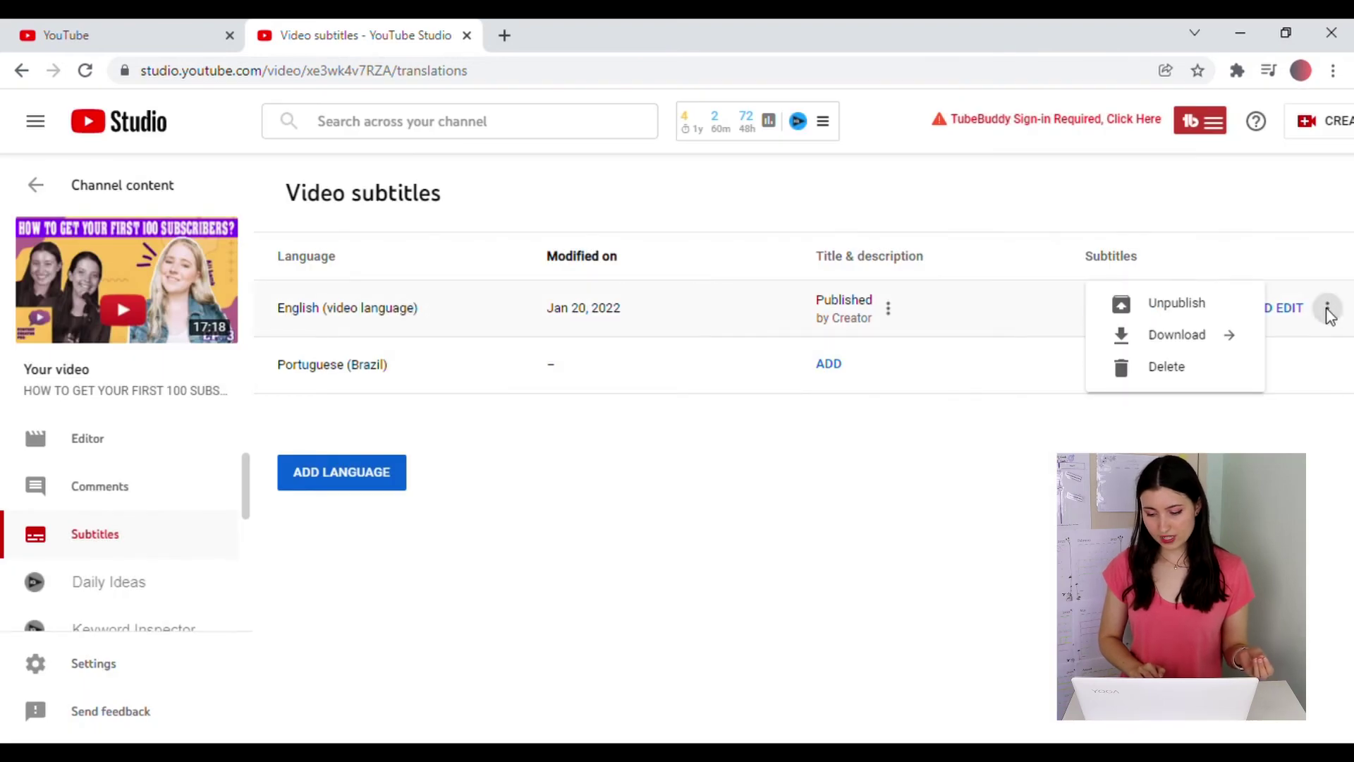
left_click(1161, 367)
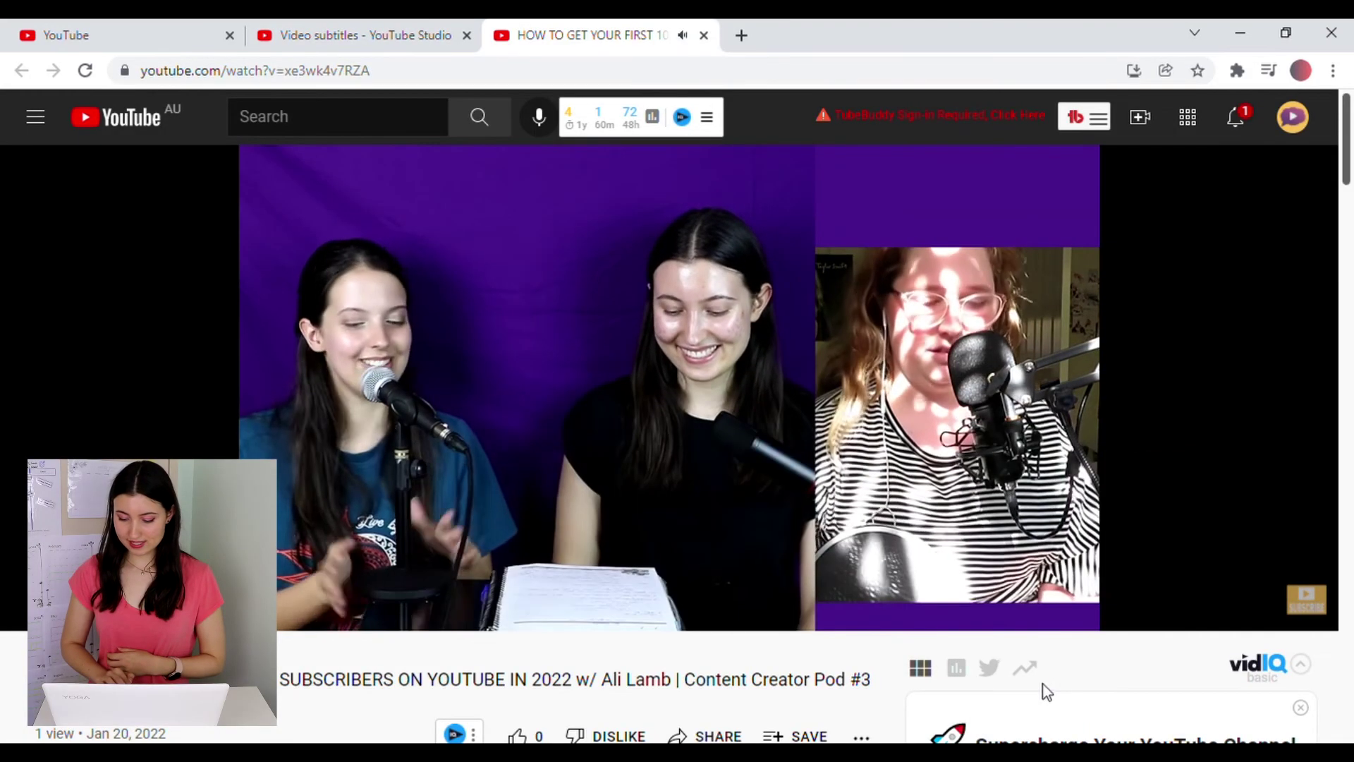
Bring up the player controls so the CC button is visible.
mouse_move(1045, 625)
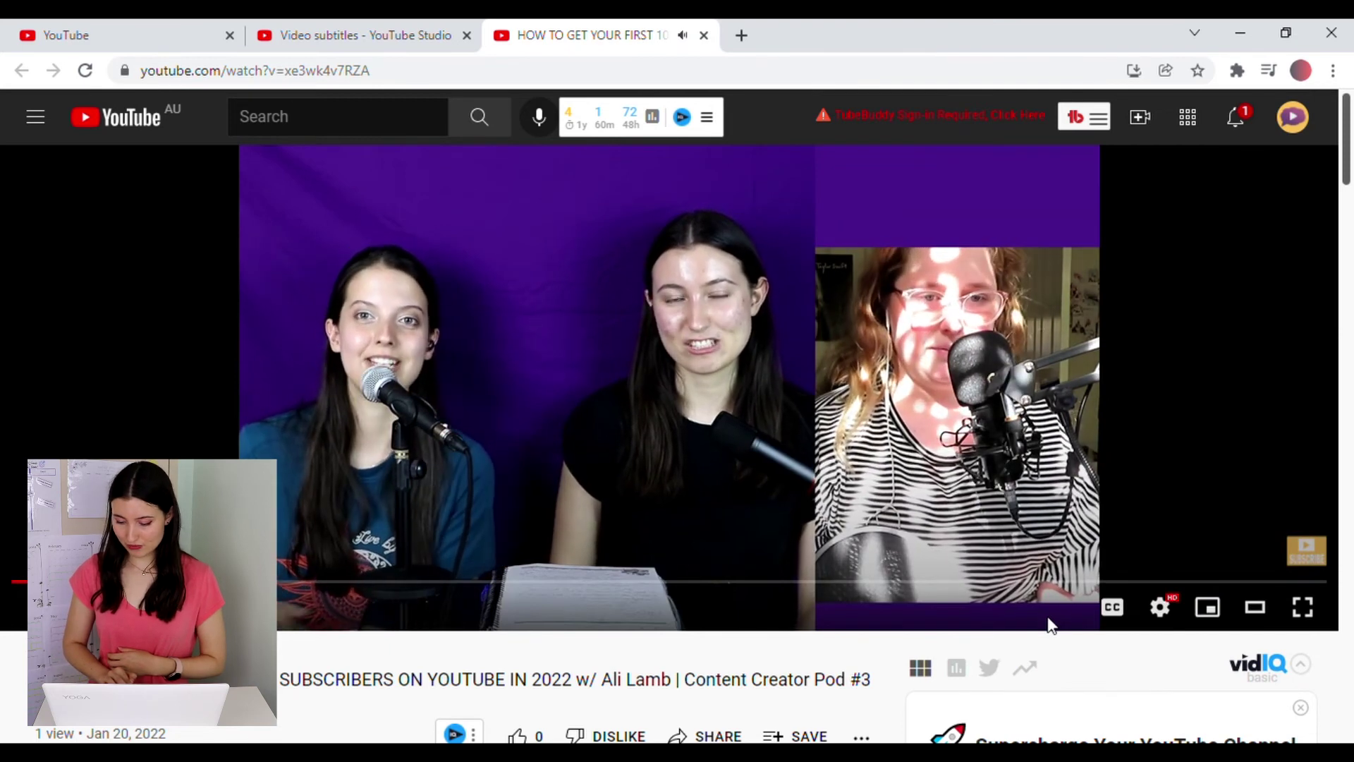